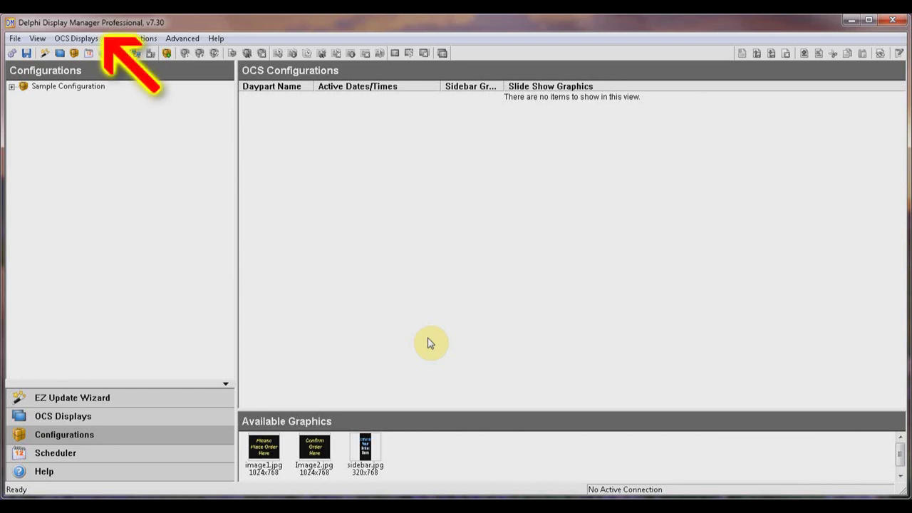
Add the found C-Series display at 192.168.2.41 as a new OCS display named 'Test Display'.
left_click(78, 38)
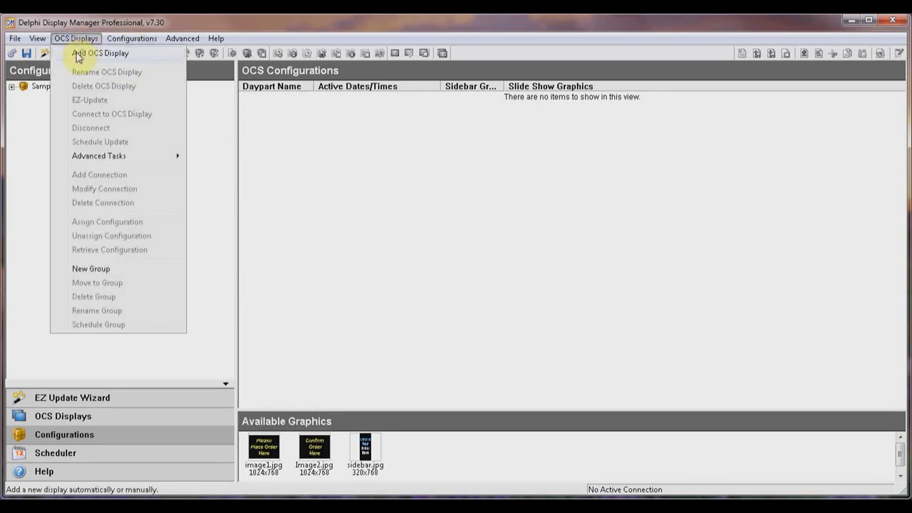
left_click(79, 53)
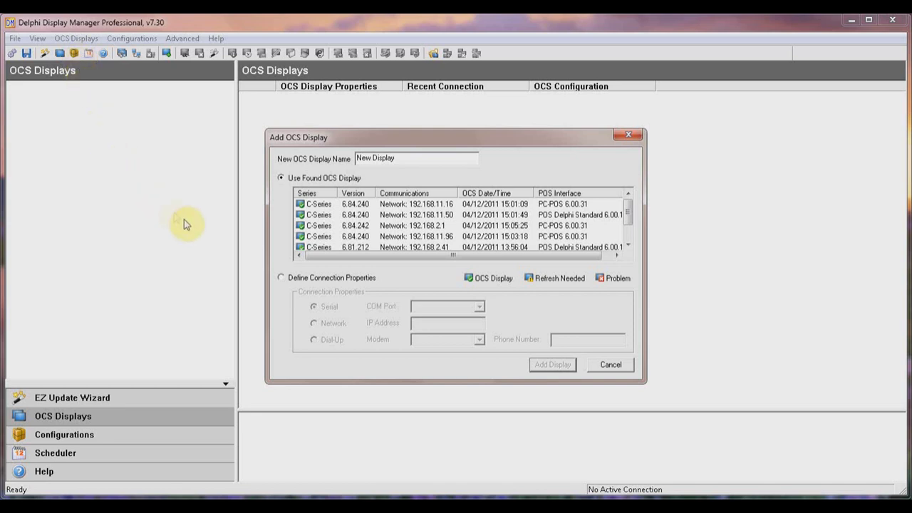
left_click(319, 248)
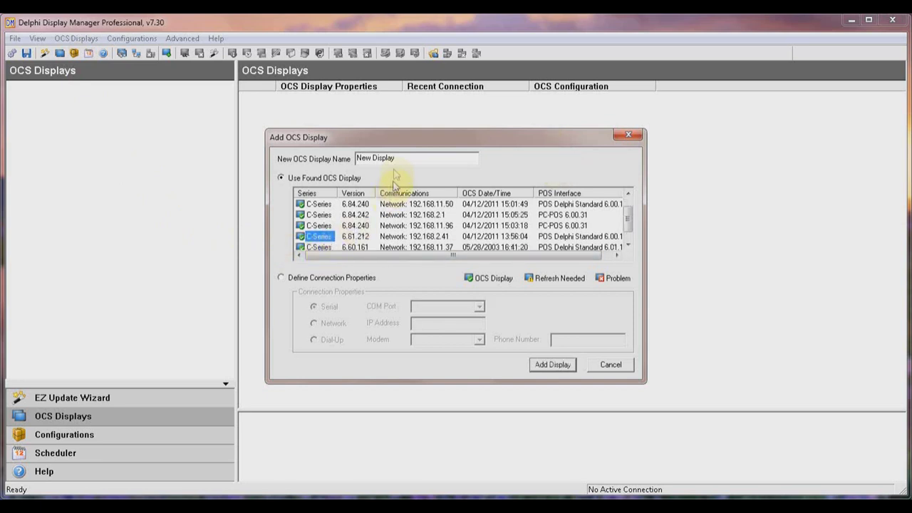
left_click_drag(401, 157, 355, 158)
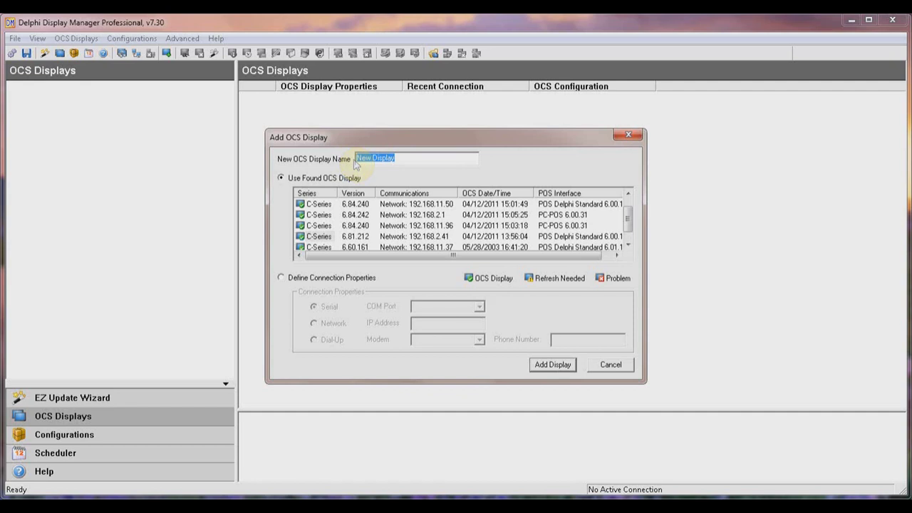
type("T")
type("es")
type("t")
type(" C")
type("i")
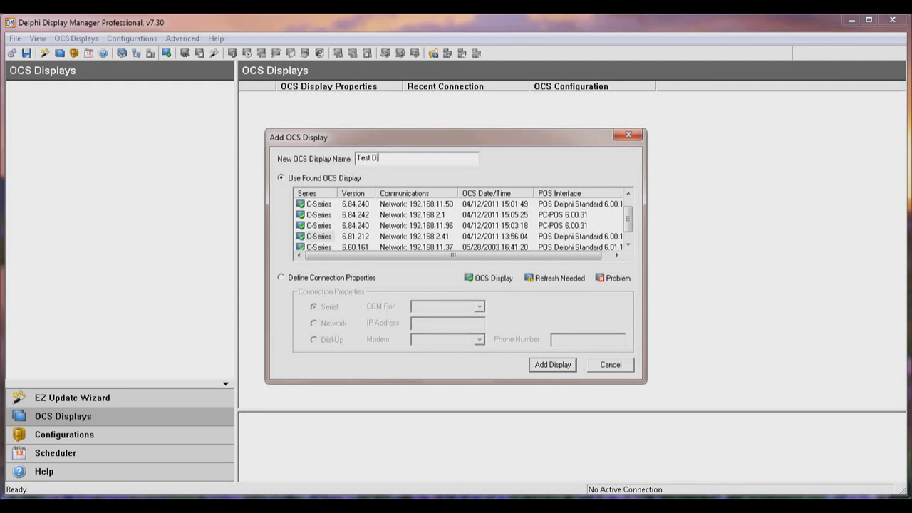
type("splay")
left_click(545, 366)
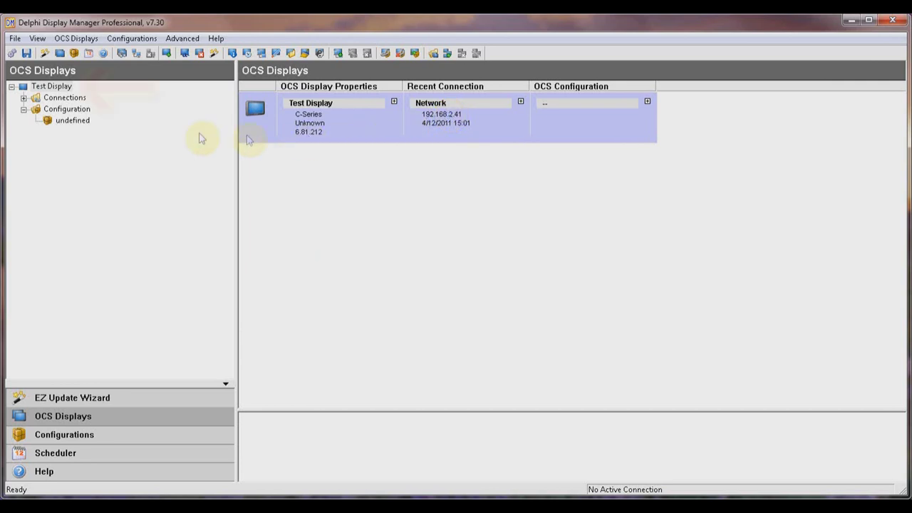
Connect to Test Display at 192.168.2.41, verifying its ID and accepting the network connection settings.
left_click(49, 87)
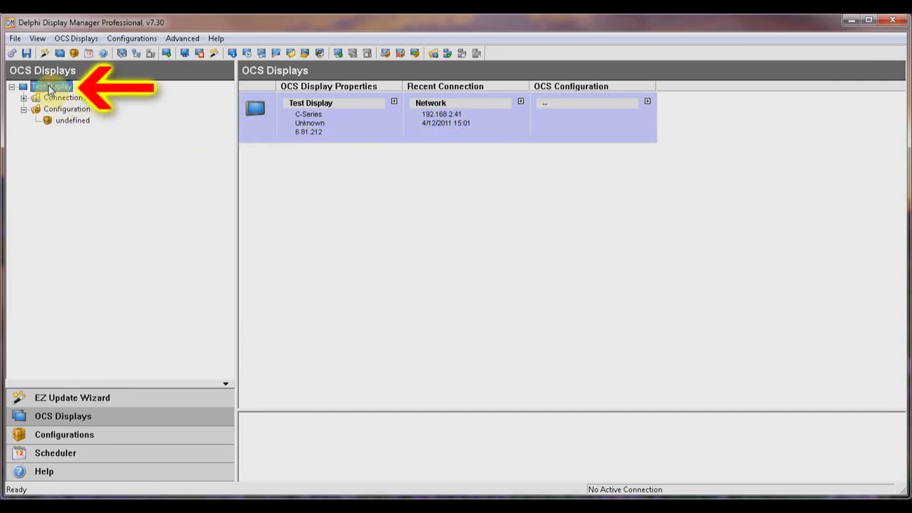
right_click(49, 87)
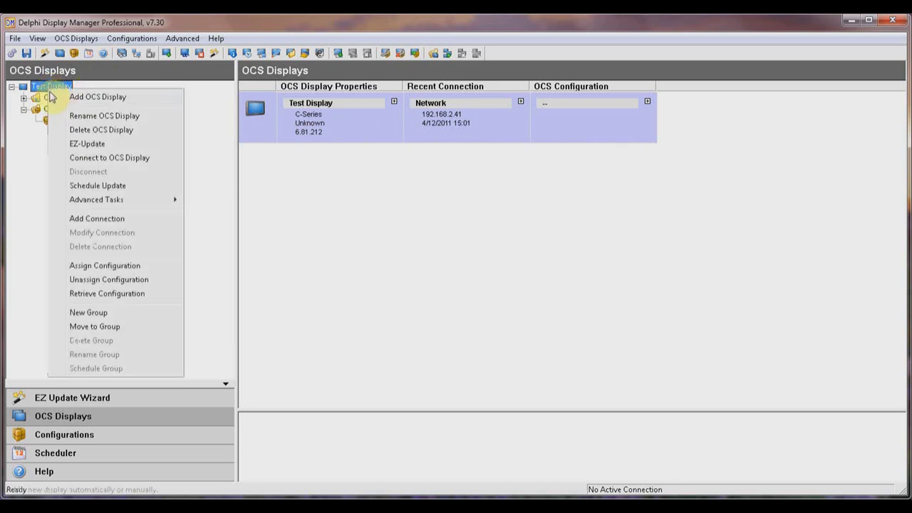
left_click(75, 159)
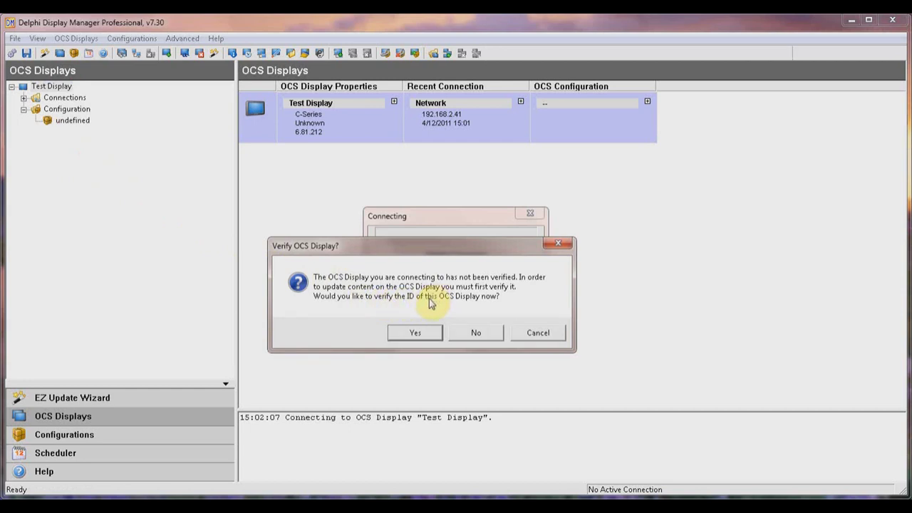
left_click(413, 339)
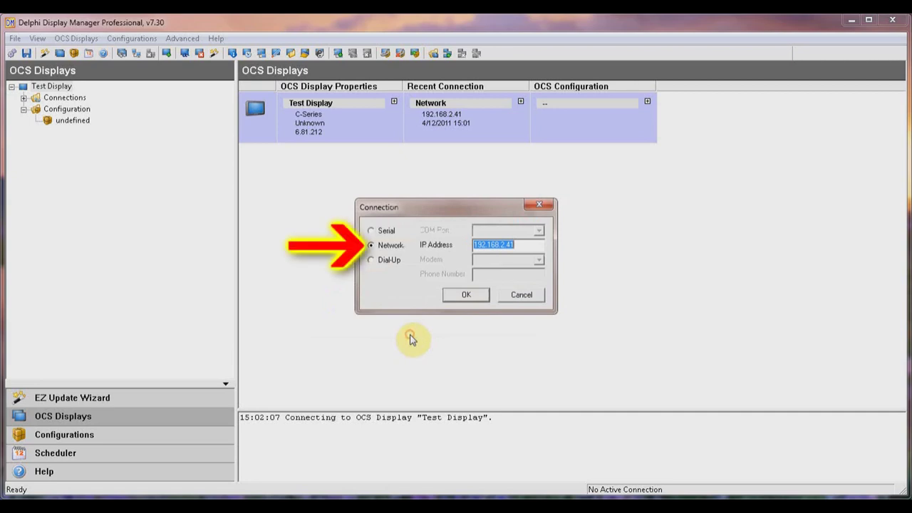
left_click(466, 295)
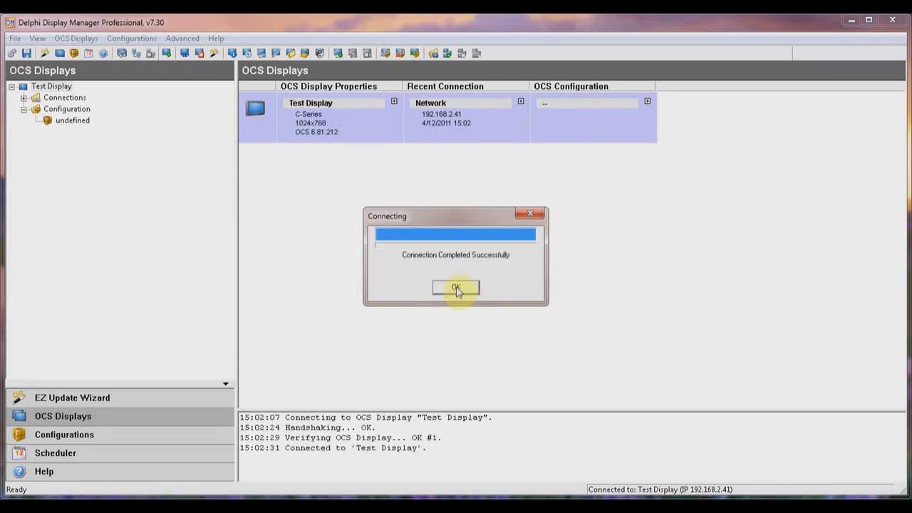
left_click(456, 289)
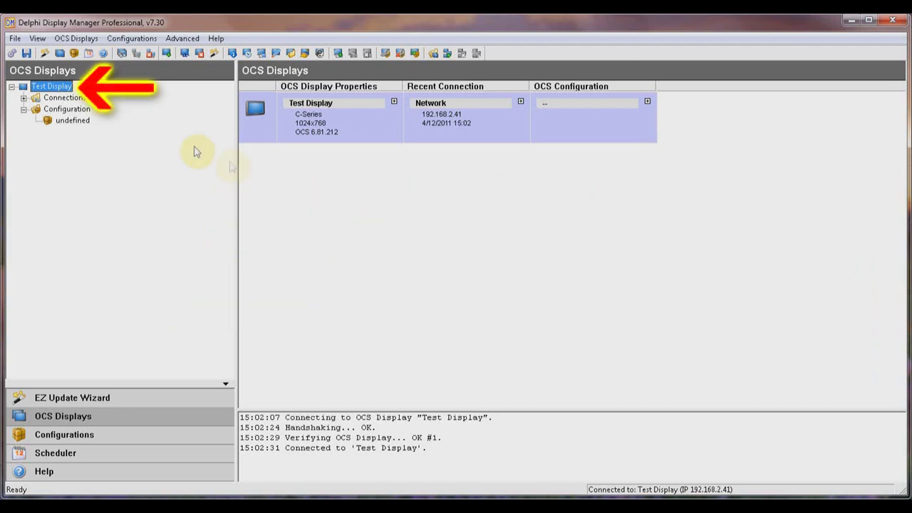
Retrieve Test Display's stored configuration and save it as 'Test Display Config'.
right_click(42, 88)
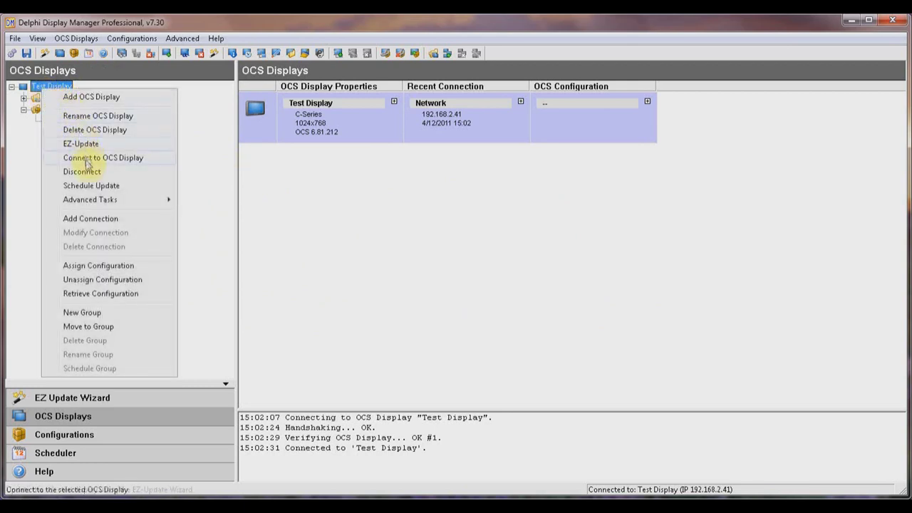
left_click(100, 294)
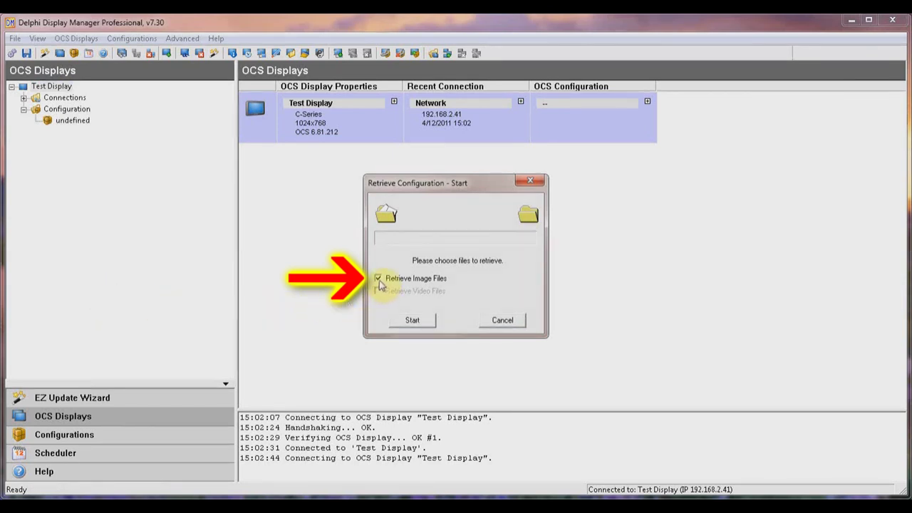
left_click(411, 321)
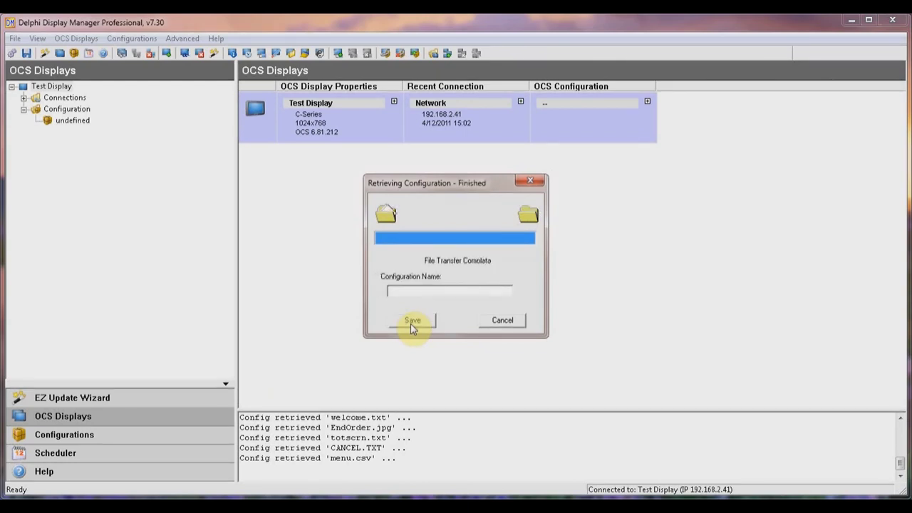
left_click(413, 292)
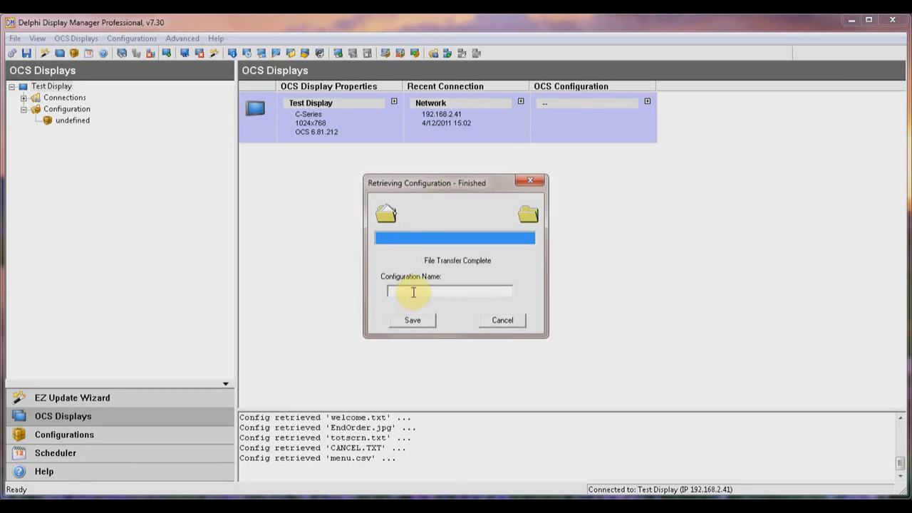
type("Test")
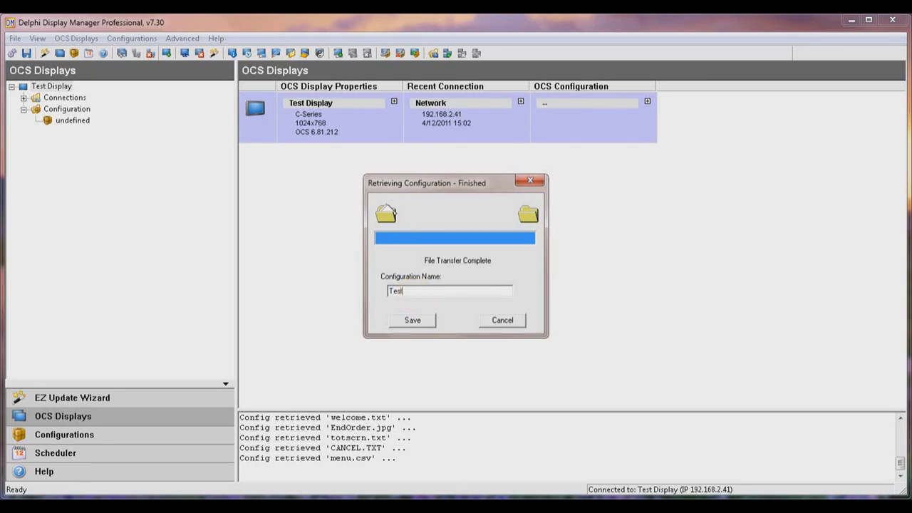
type(" Display Config")
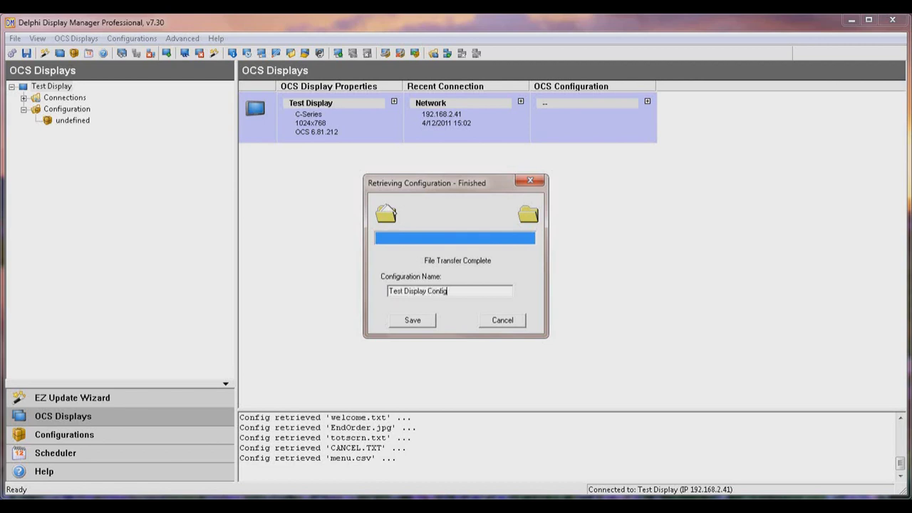
left_click(414, 320)
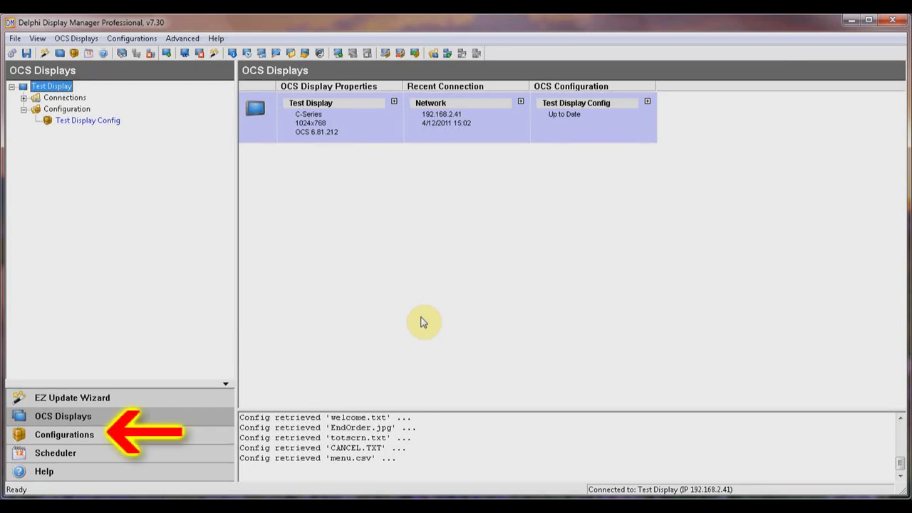
Open Test Display Config from the Configurations view and maximize the program window.
left_click(69, 437)
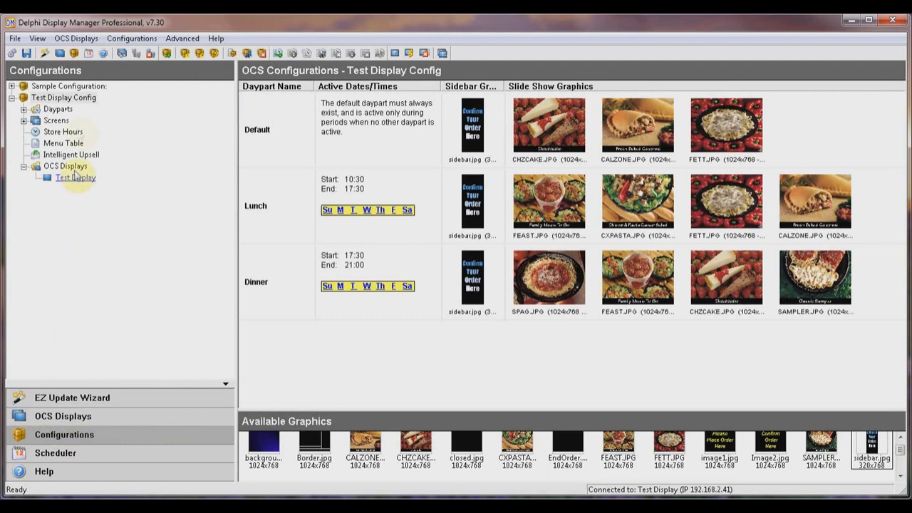
left_click(76, 98)
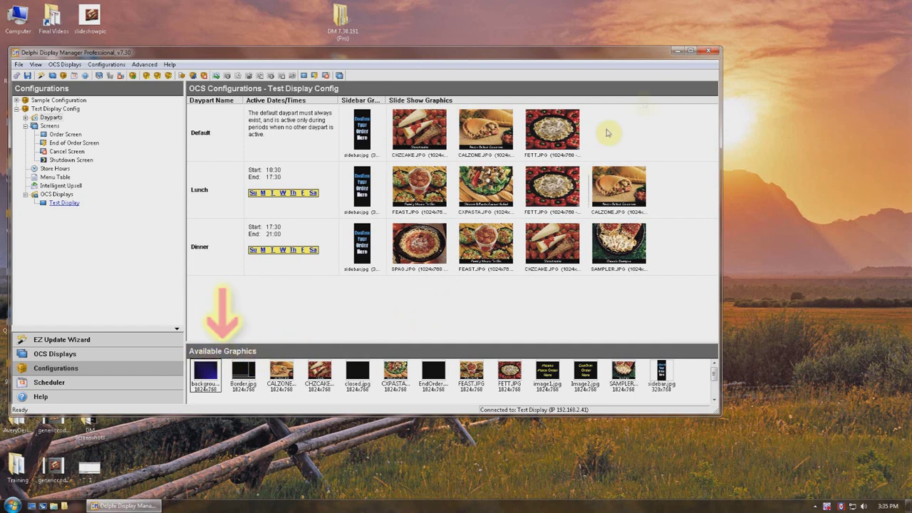
left_click(689, 51)
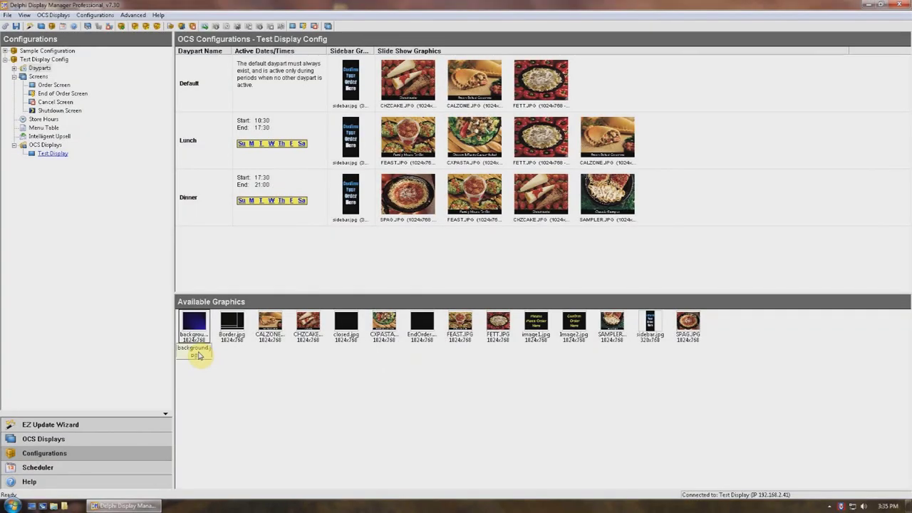
Import the welcome image from the New Images folder into Available Graphics.
right_click(379, 376)
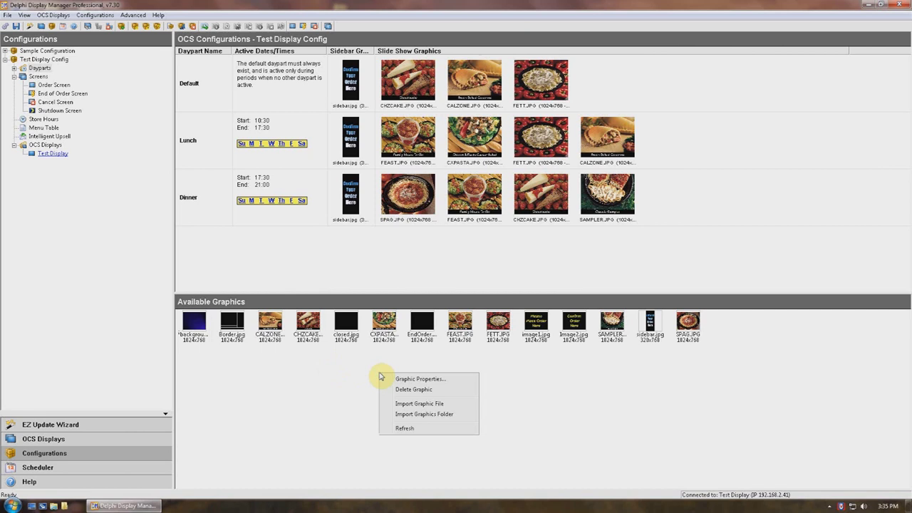
left_click(416, 404)
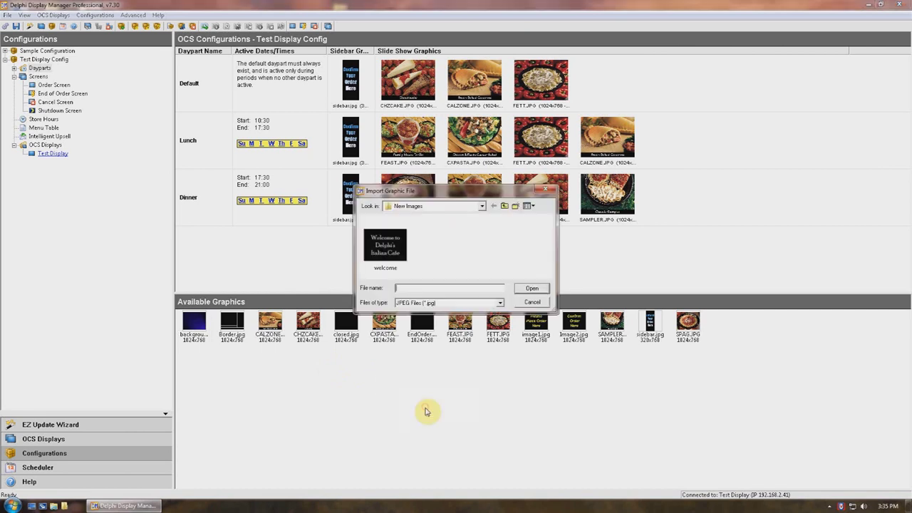
left_click(482, 207)
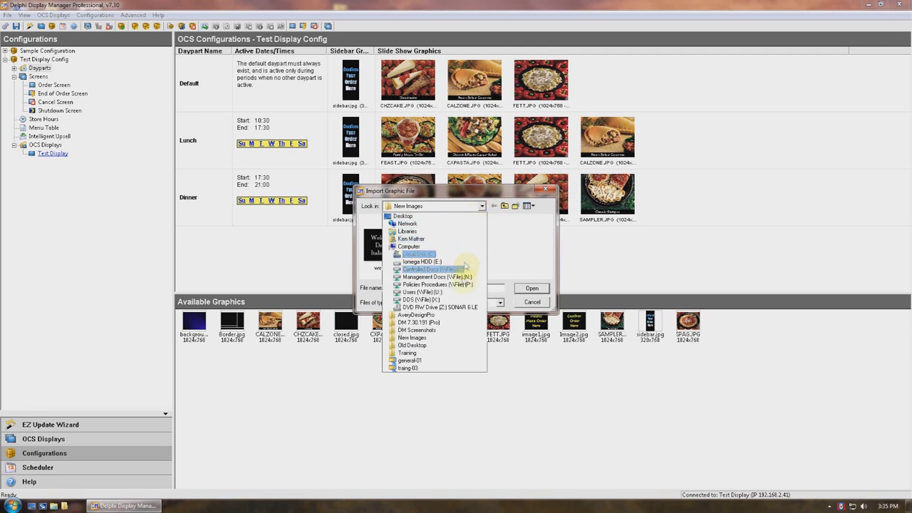
left_click(444, 338)
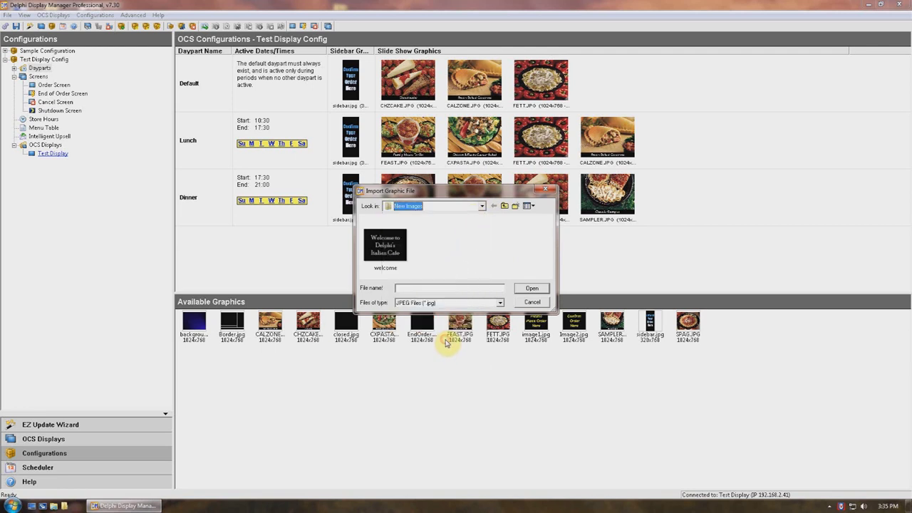
left_click(387, 244)
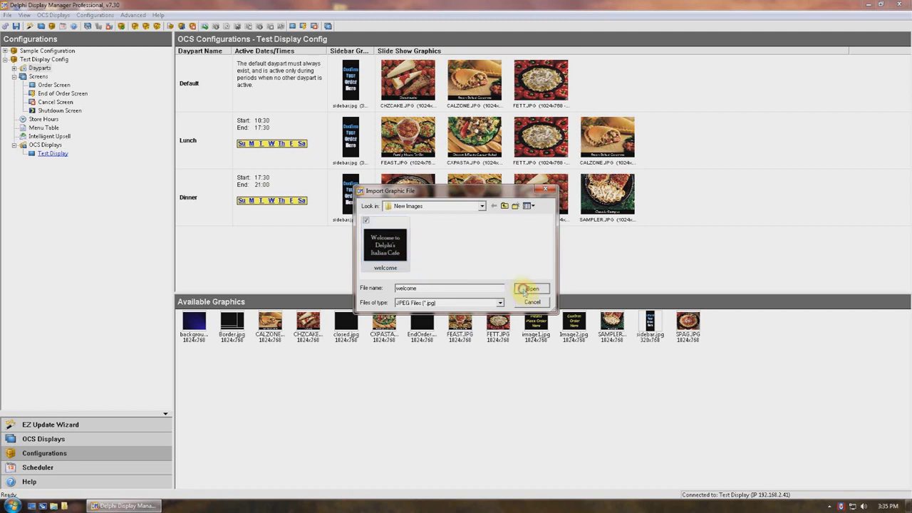
left_click(525, 288)
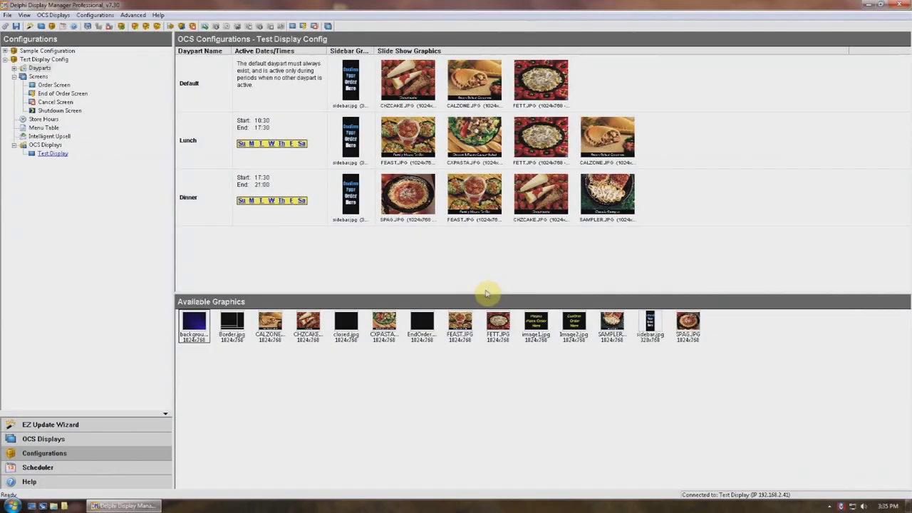
right_click(642, 394)
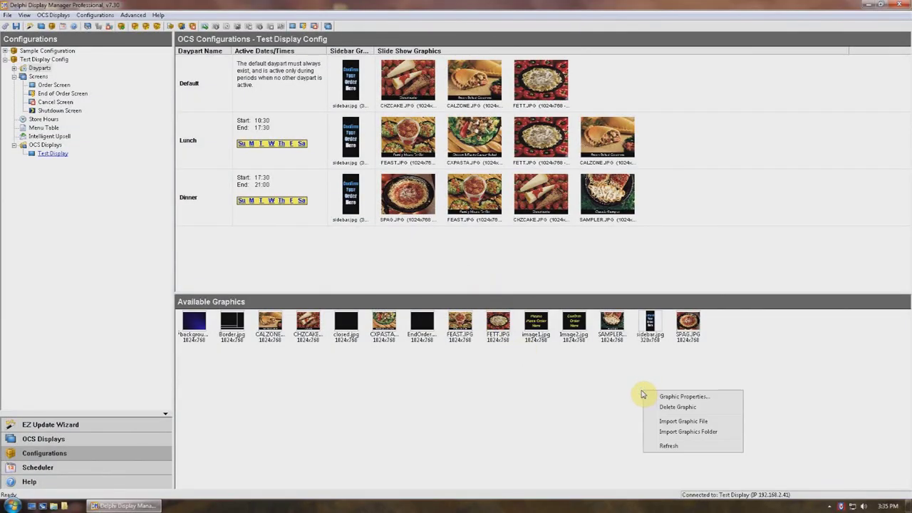
Import the New Images folder into Available Graphics, bringing the pool to 15 images including welcome.jpg.
left_click(661, 432)
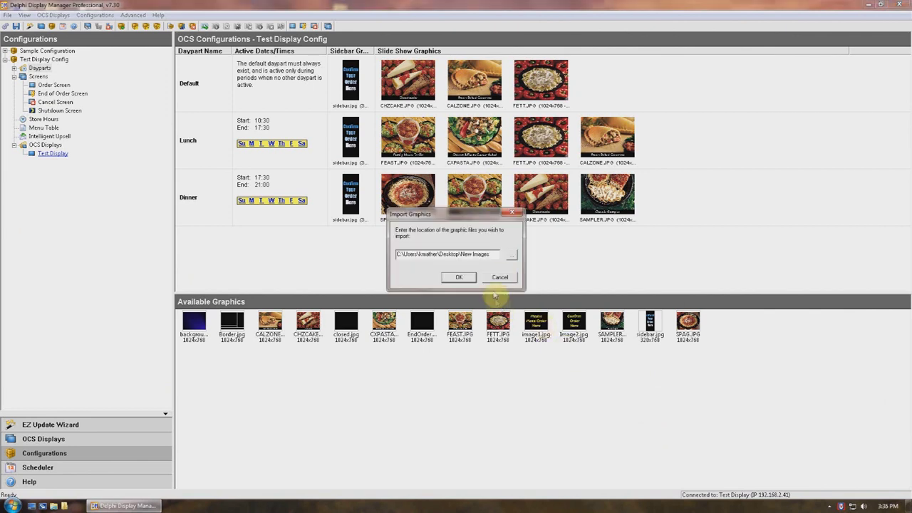
left_click(511, 255)
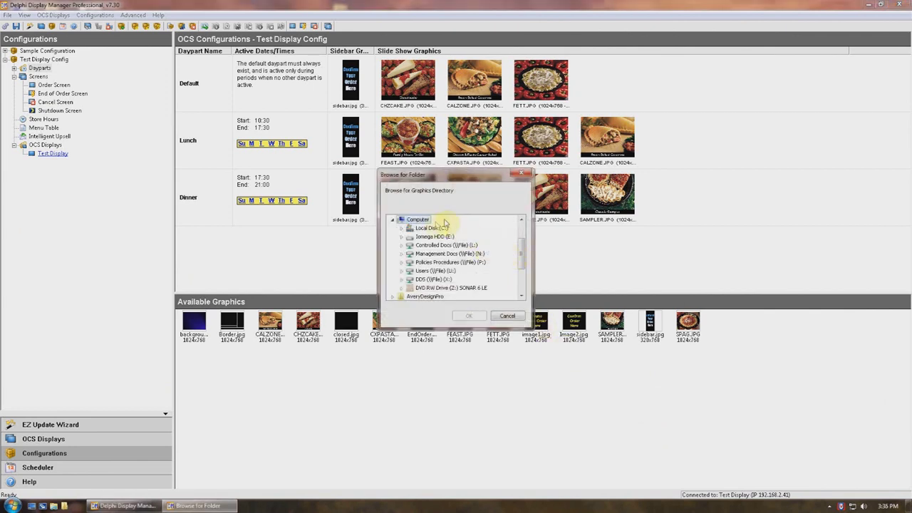
left_click_drag(520, 249, 518, 272)
left_click(421, 272)
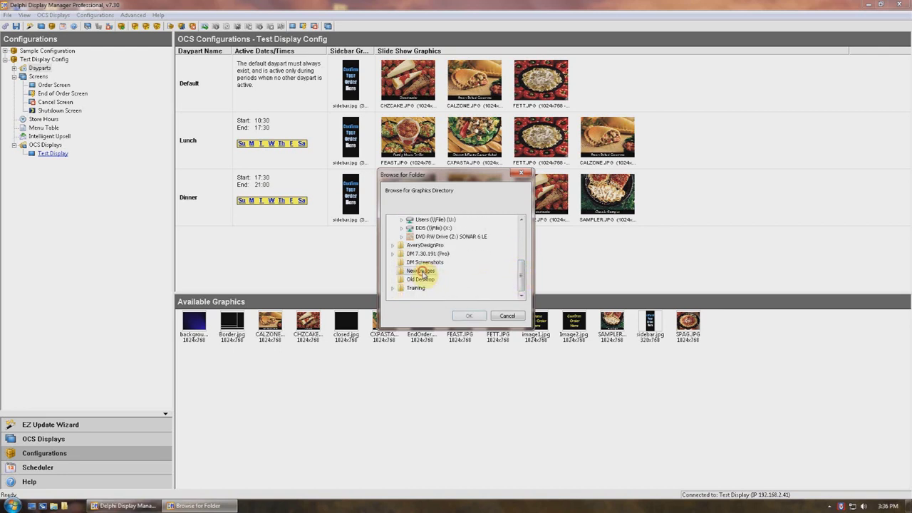
left_click(469, 318)
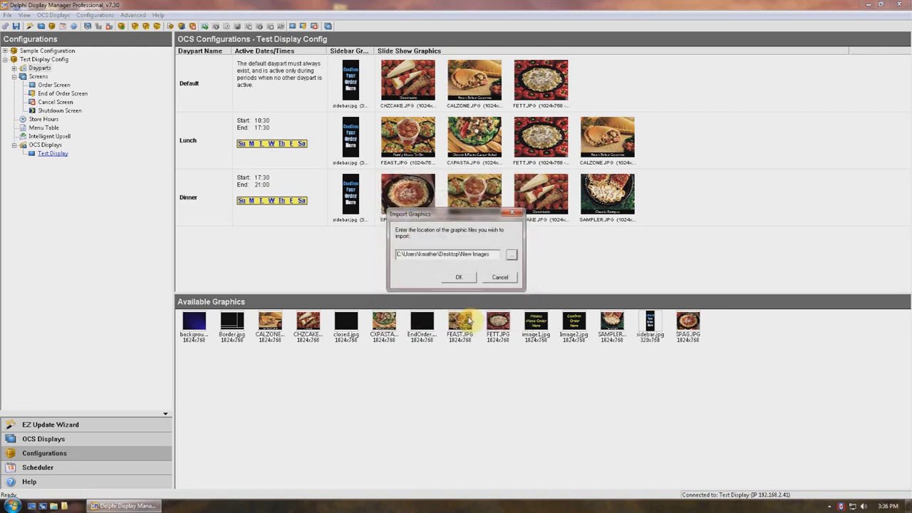
left_click(459, 280)
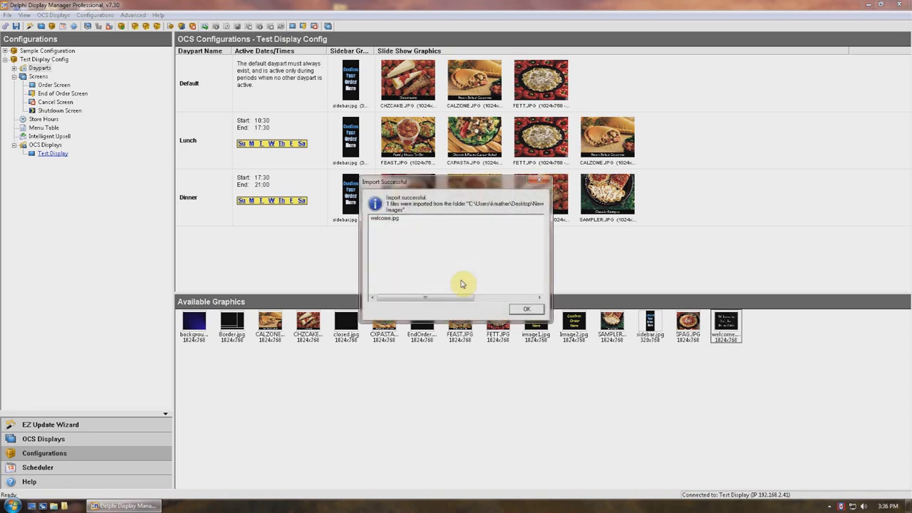
left_click(526, 310)
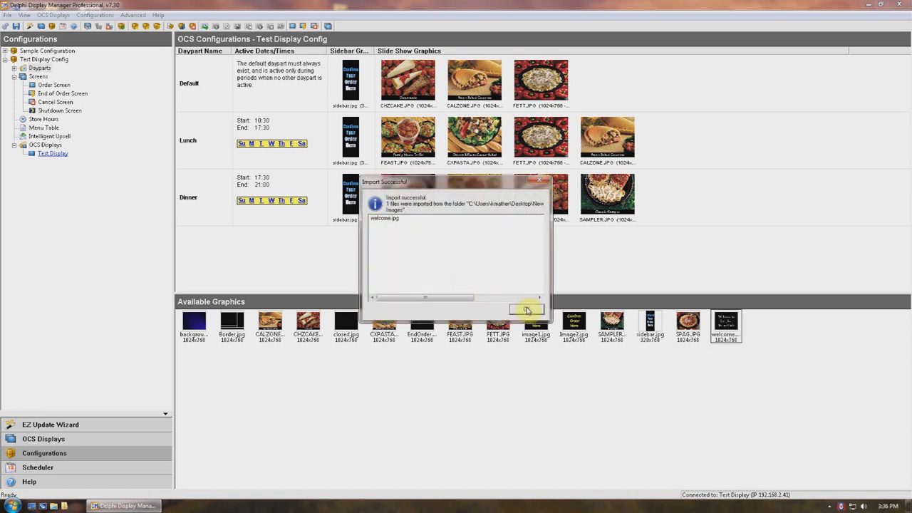
left_click(524, 310)
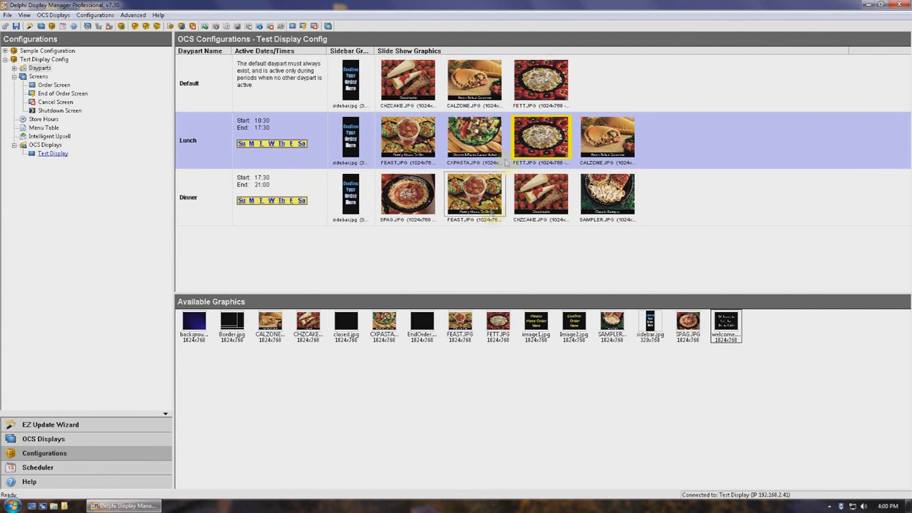
Place welcome.jpg as the first Lunch slide, ahead of FEAST.JPG.
mouse_move(727, 320)
left_mouse_down()
mouse_move(734, 317)
mouse_move(694, 206)
mouse_move(649, 147)
mouse_move(443, 144)
mouse_move(441, 187)
mouse_move(423, 208)
mouse_move(385, 210)
mouse_move(436, 213)
mouse_move(452, 155)
mouse_move(442, 150)
mouse_move(479, 153)
mouse_move(487, 142)
mouse_move(379, 145)
left_mouse_up()
left_click(476, 165)
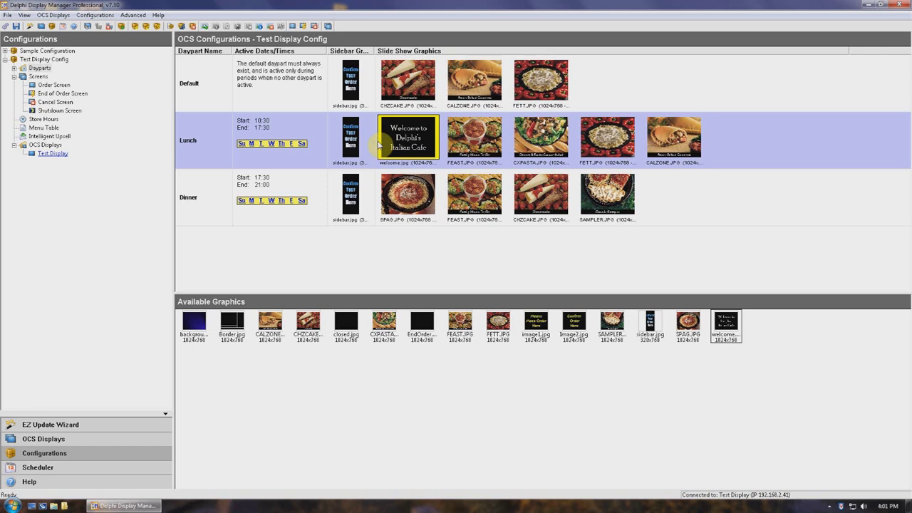
Set the Lunch welcome.jpg slide duration to 5 seconds and copy it to the start of Dinner.
double_click(424, 146)
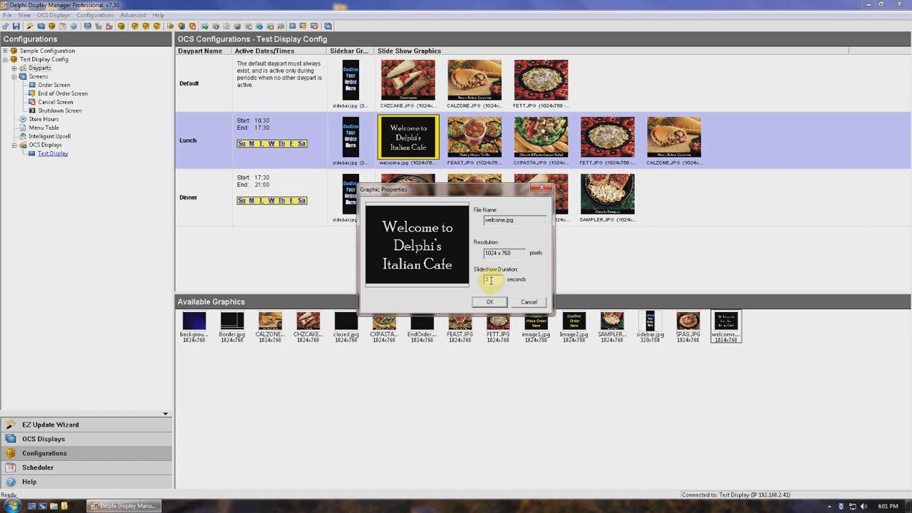
left_click_drag(489, 280, 472, 280)
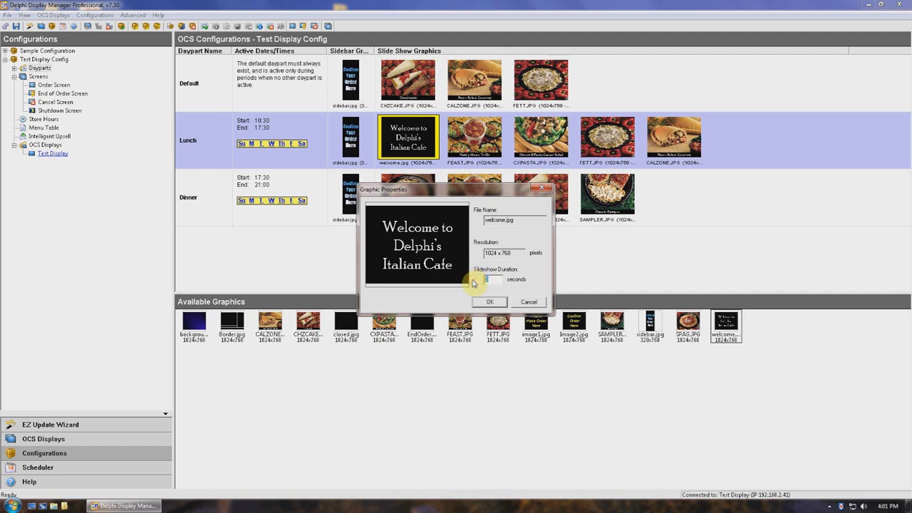
type("5")
left_click(488, 302)
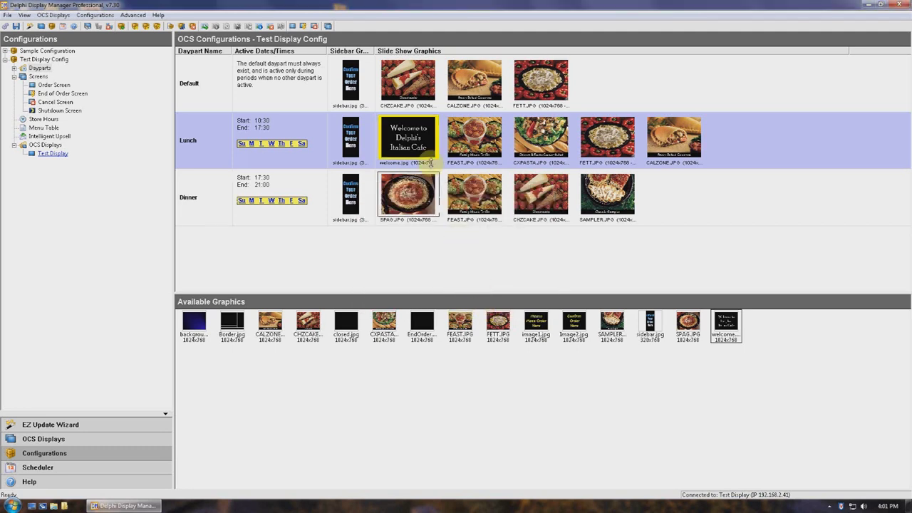
left_click_drag(418, 152, 381, 200)
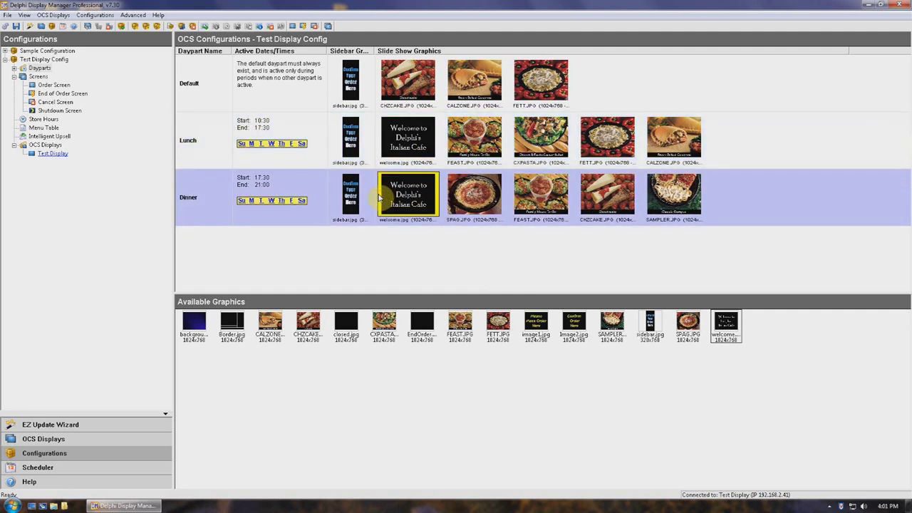
Copy welcome.jpg to the start of the Default slideshow and set its duration to 5 seconds.
left_click_drag(380, 198, 374, 88)
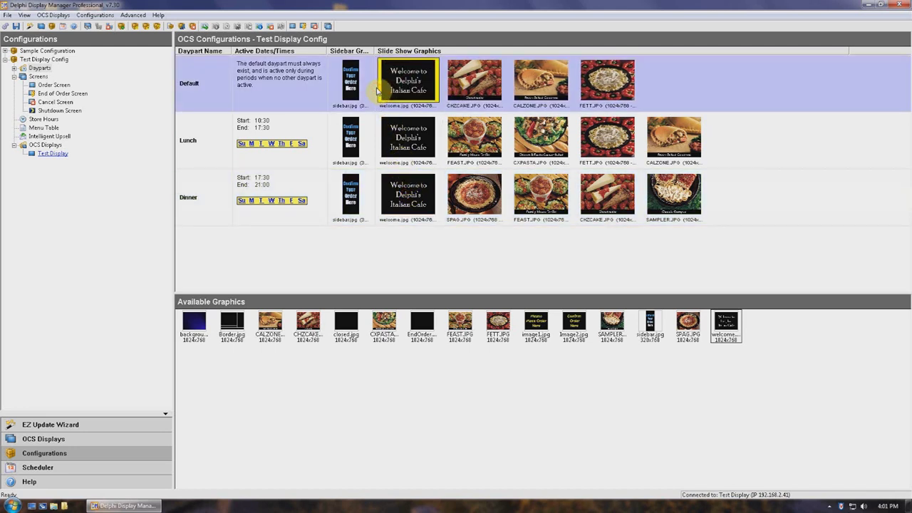
double_click(423, 91)
left_click_drag(492, 280, 481, 283)
type("5")
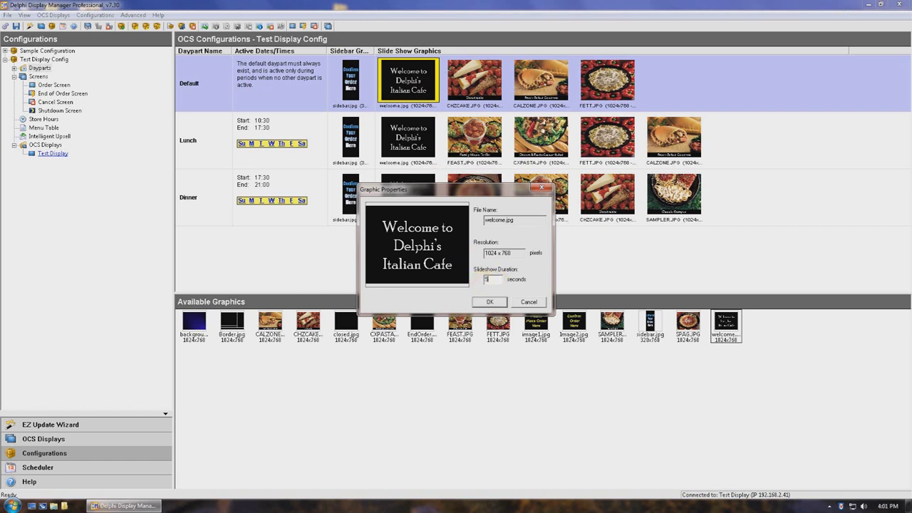
left_click(484, 303)
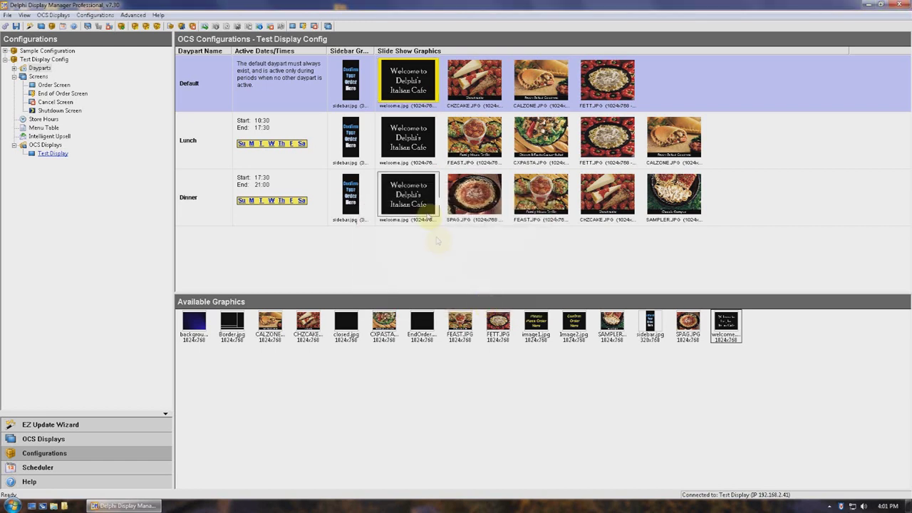
Set the Dinner welcome.jpg slide duration to 5 seconds.
double_click(426, 206)
left_click_drag(492, 279, 483, 281)
type("5")
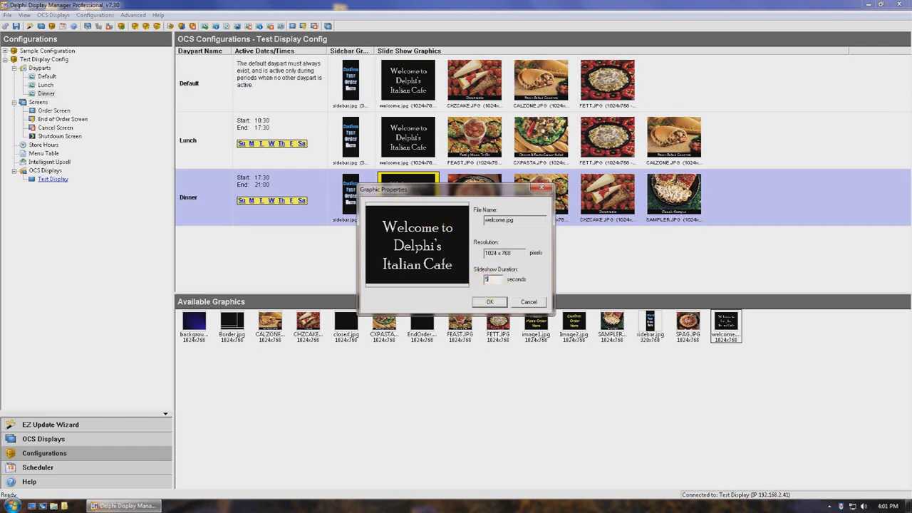
left_click(485, 302)
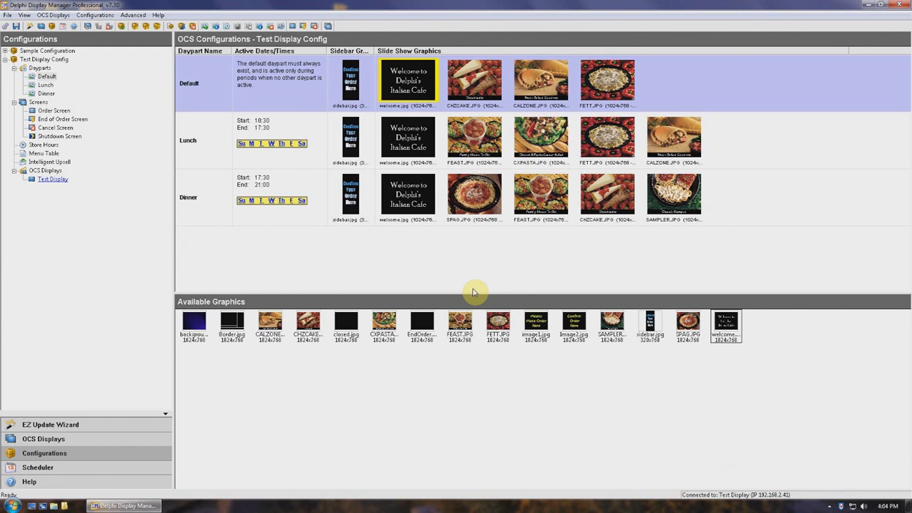
Move FETT.JPG out of the Default and Lunch rows back to Available Graphics, confirming each removal.
left_click(604, 79)
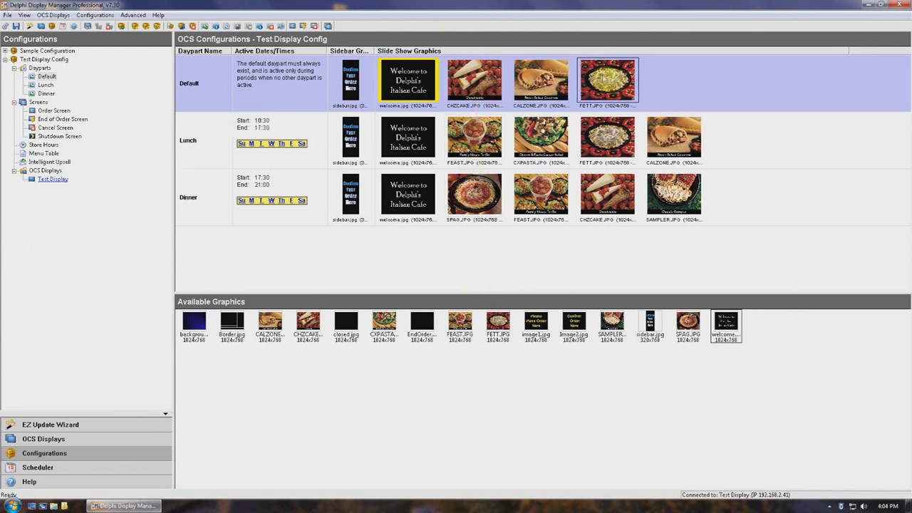
left_click(616, 84)
left_click_drag(616, 84, 692, 380)
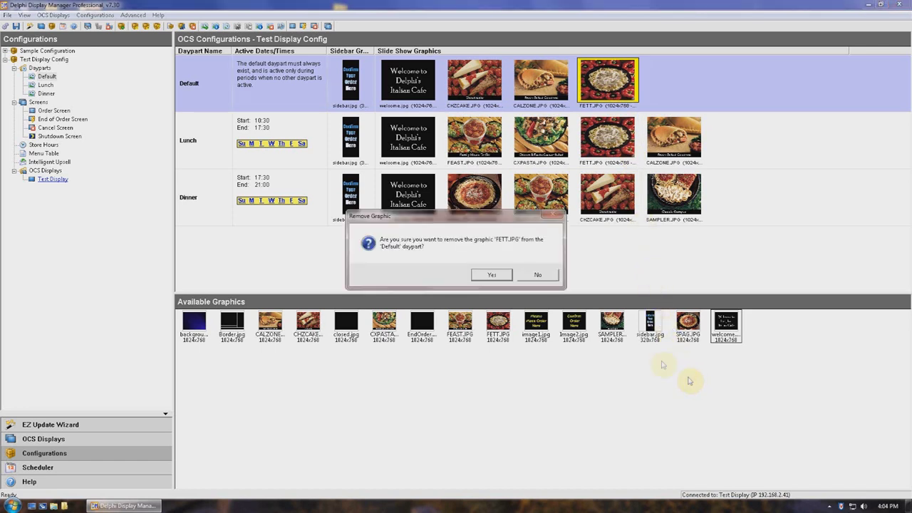
left_click(491, 276)
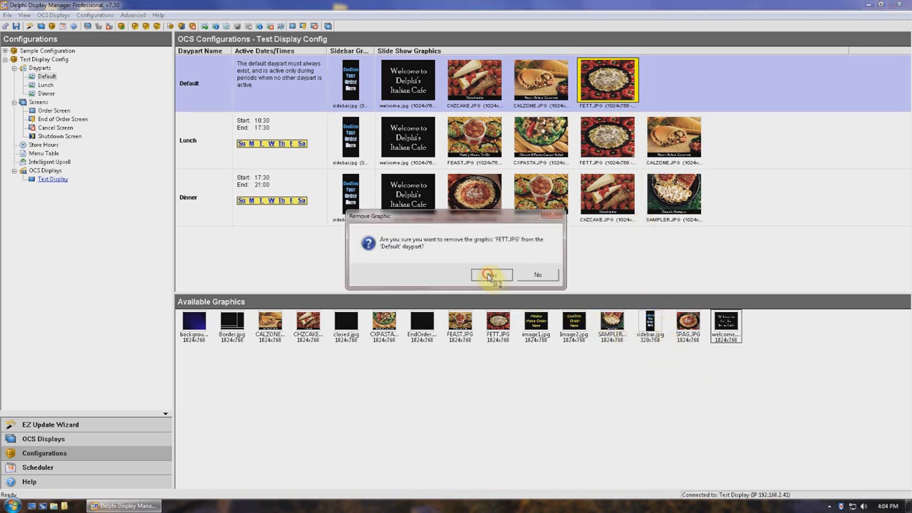
left_click_drag(614, 132, 665, 368)
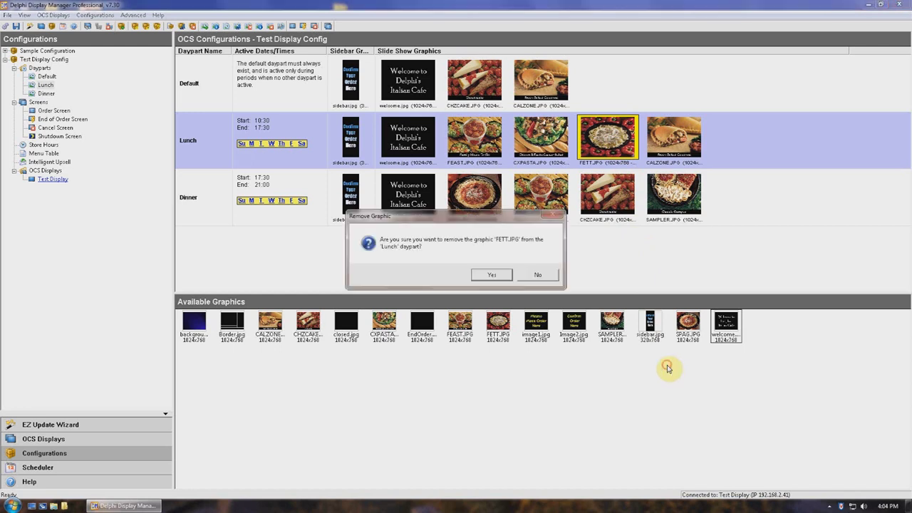
left_click(499, 276)
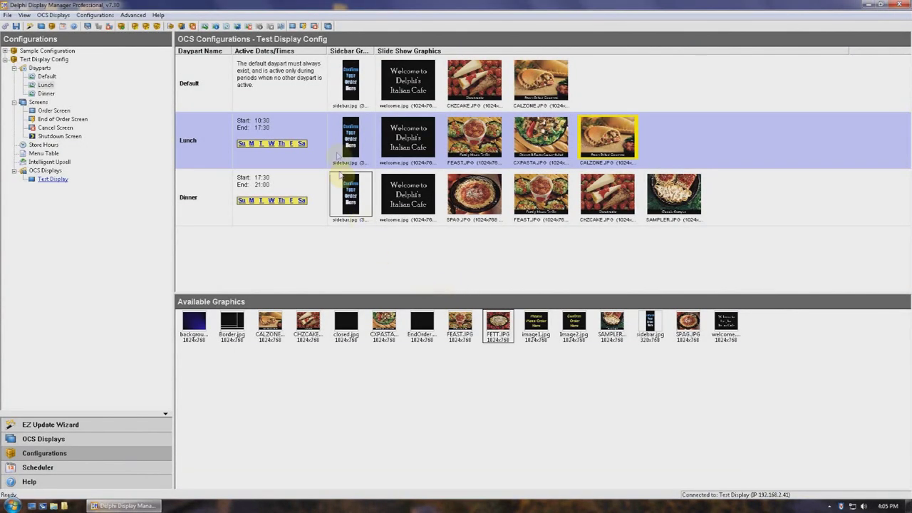
Remove Default's current sidebar graphic and put sidebar.jpg in its Sidebar Graphic cell.
left_click_drag(351, 85, 588, 400)
left_click(496, 275)
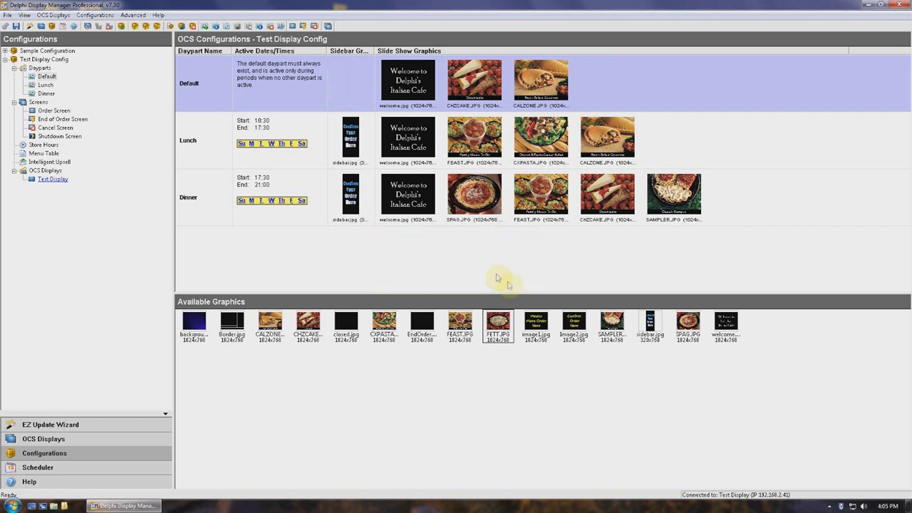
left_click(651, 326)
left_click_drag(651, 327, 350, 98)
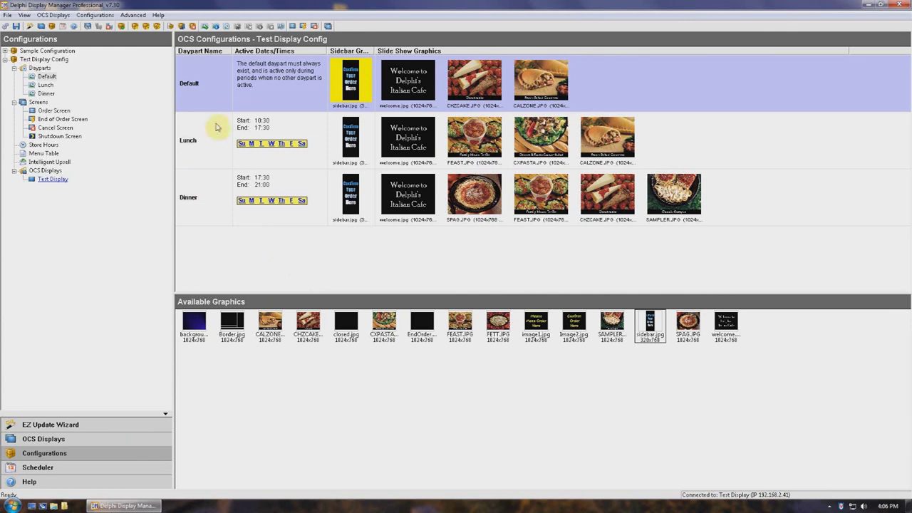
right_click(221, 246)
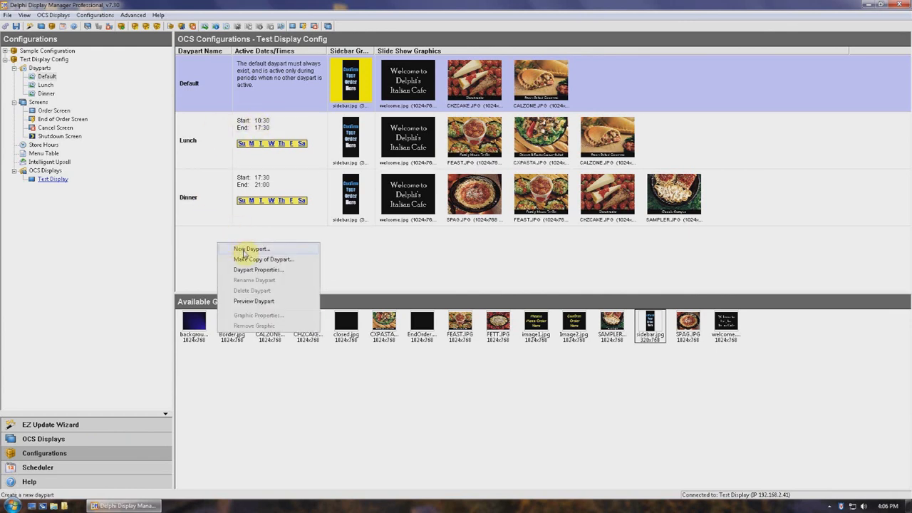
Create a new Breakfast daypart, not always active, running 05:00 to 10:30.
left_click(242, 251)
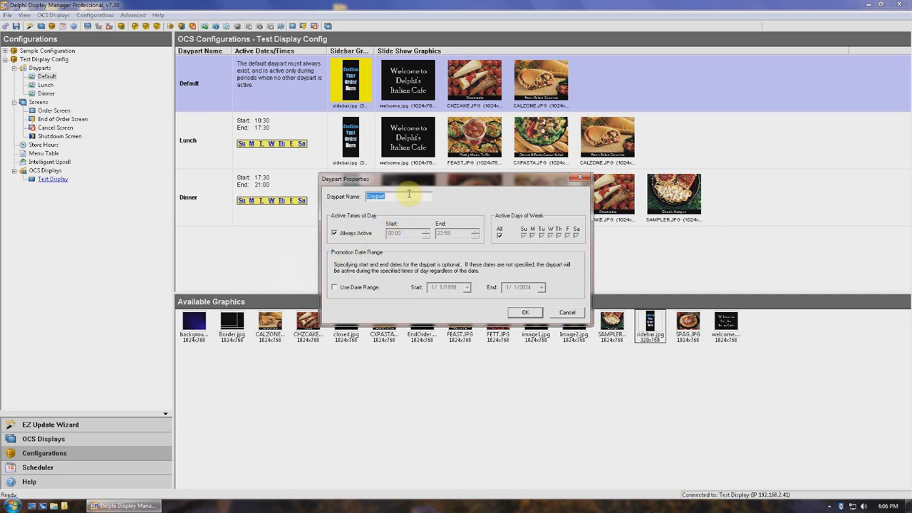
type("Breakfast")
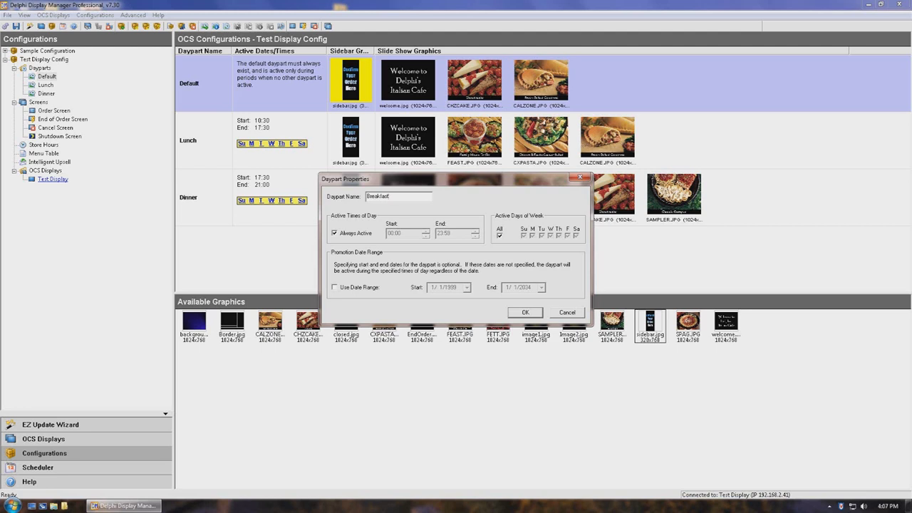
left_click(335, 234)
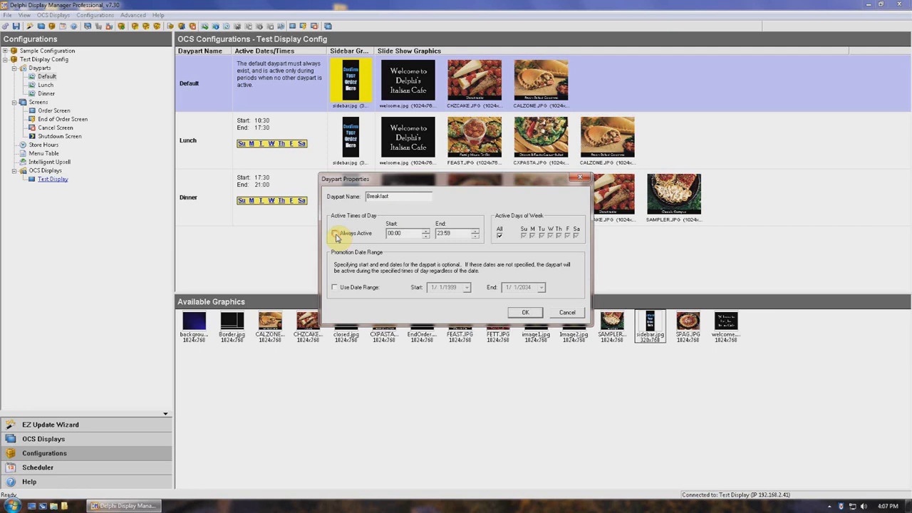
left_click(391, 235)
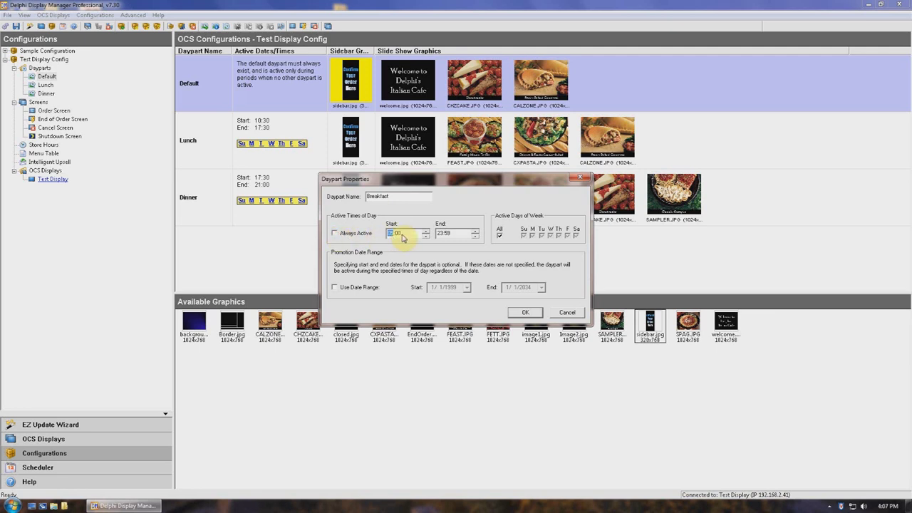
type("5")
left_click(443, 234)
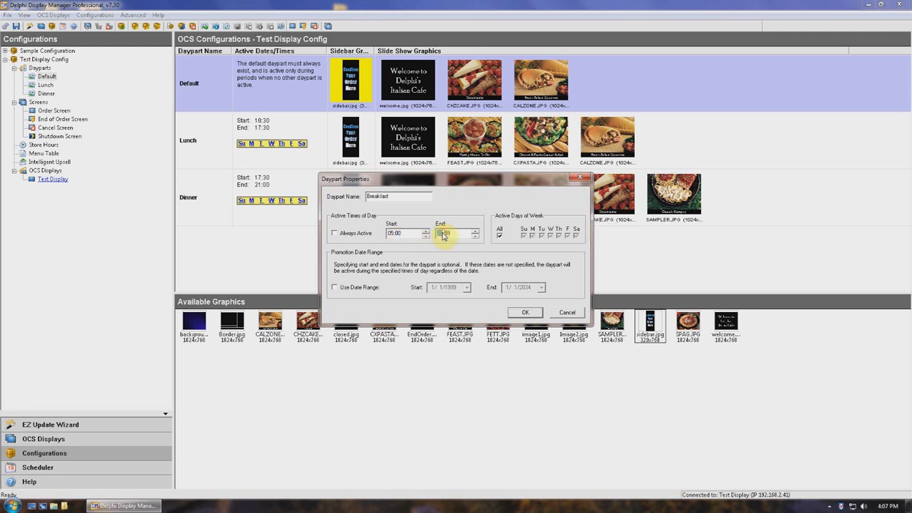
type("10")
Make the Breakfast daypart active on all days of the week and confirm it.
left_click(499, 236)
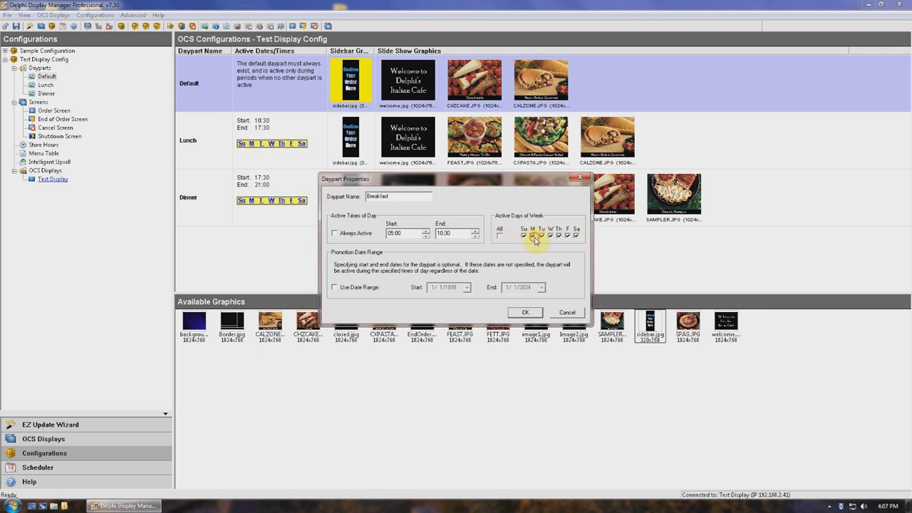
left_click(533, 236)
left_click(541, 236)
left_click(551, 237)
left_click(559, 236)
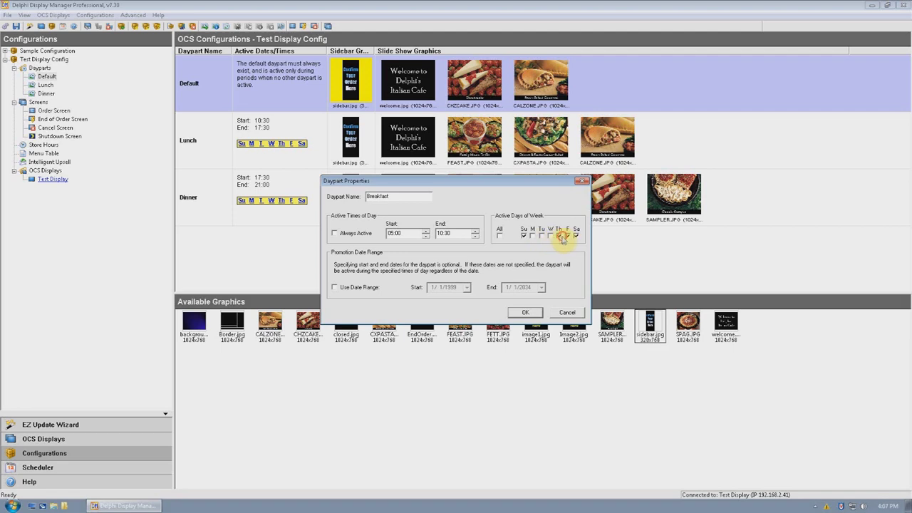
left_click(567, 236)
left_click(576, 236)
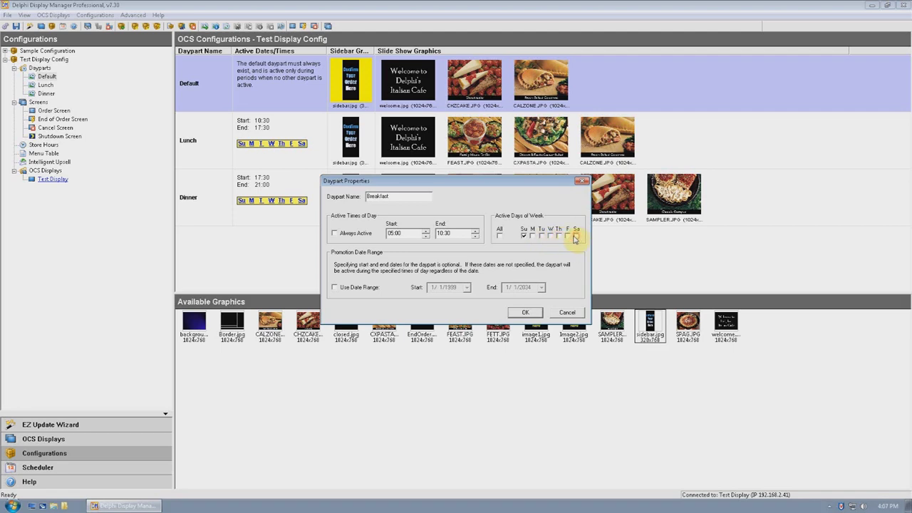
left_click(500, 236)
left_click(526, 313)
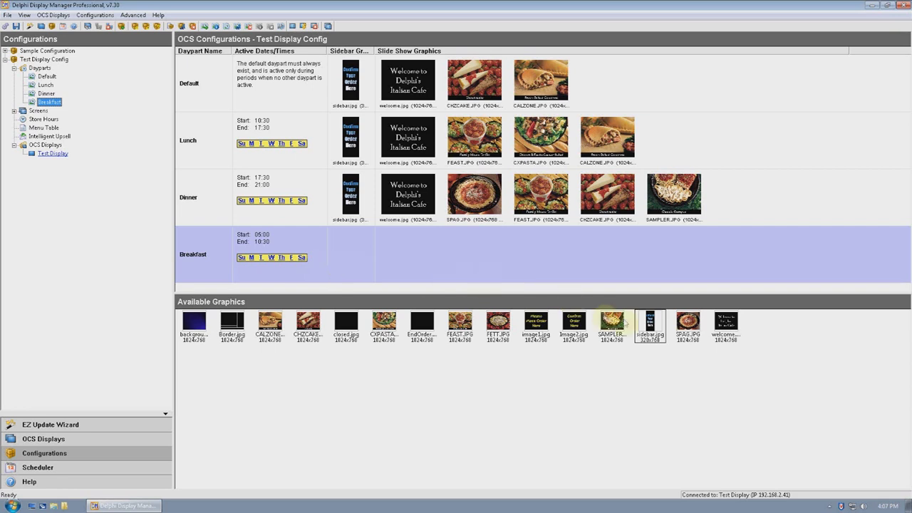
Give Breakfast sidebar.jpg and a CXPASTA, FETT, SAMPLER slide show, removing the extra image1.
mouse_move(651, 328)
left_mouse_down()
mouse_move(459, 278)
mouse_move(341, 263)
left_mouse_up()
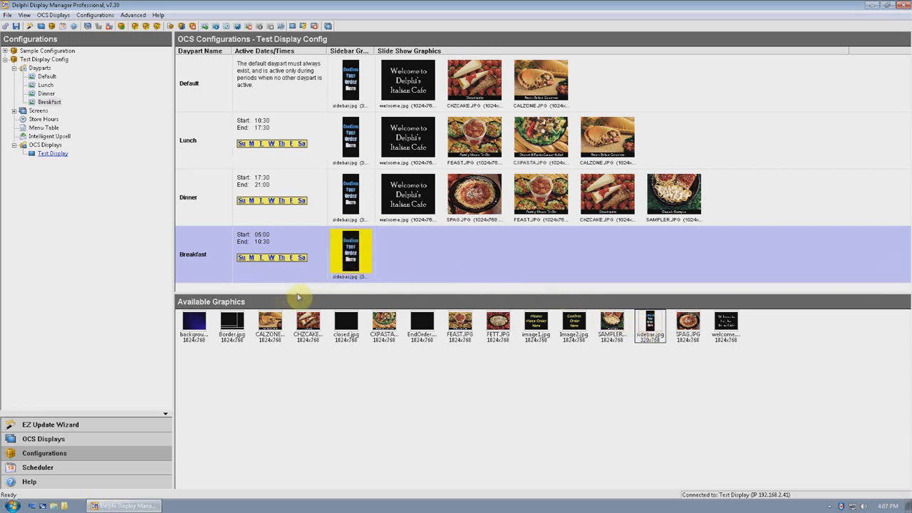
left_click_drag(385, 327, 409, 255)
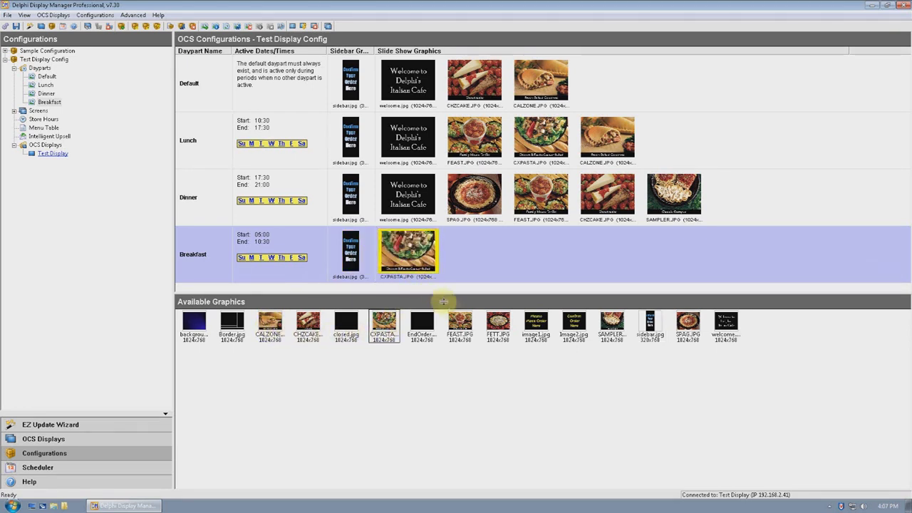
left_click_drag(498, 325, 477, 262)
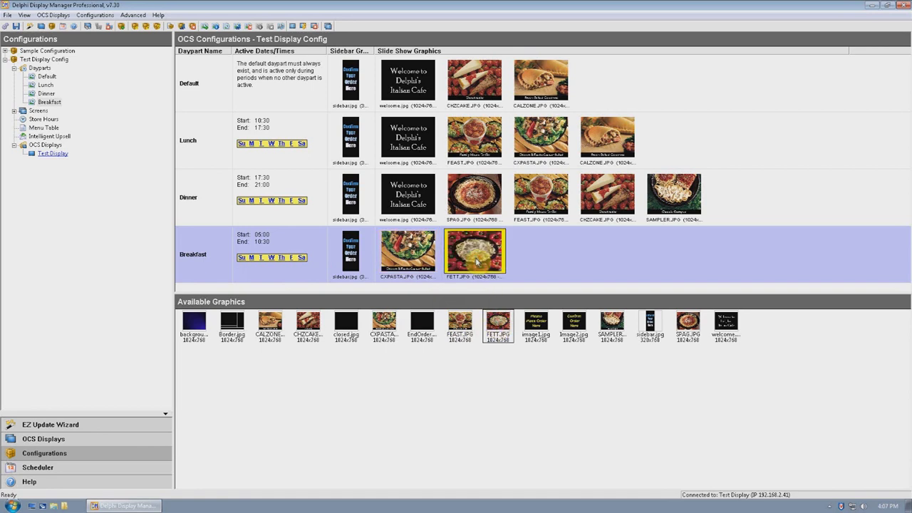
left_click_drag(536, 321, 535, 261)
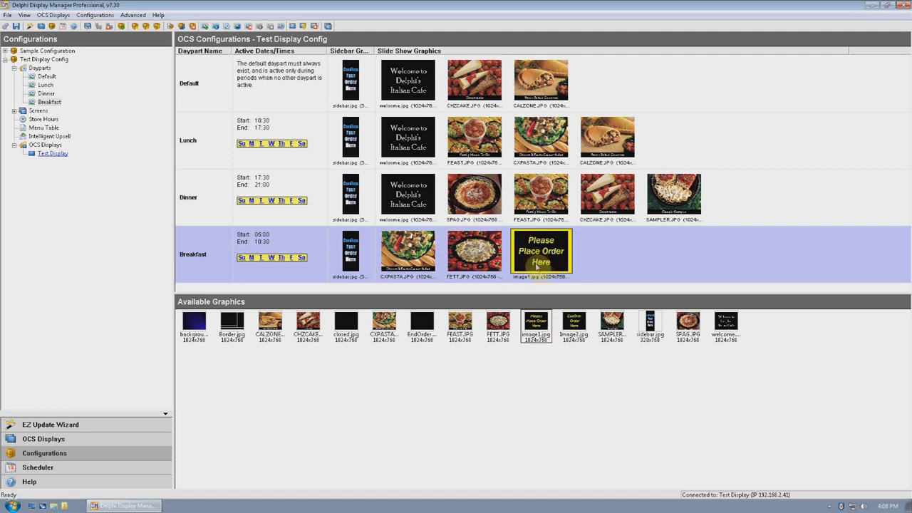
left_click_drag(610, 332, 605, 260)
left_click_drag(545, 263, 525, 336)
left_click(495, 275)
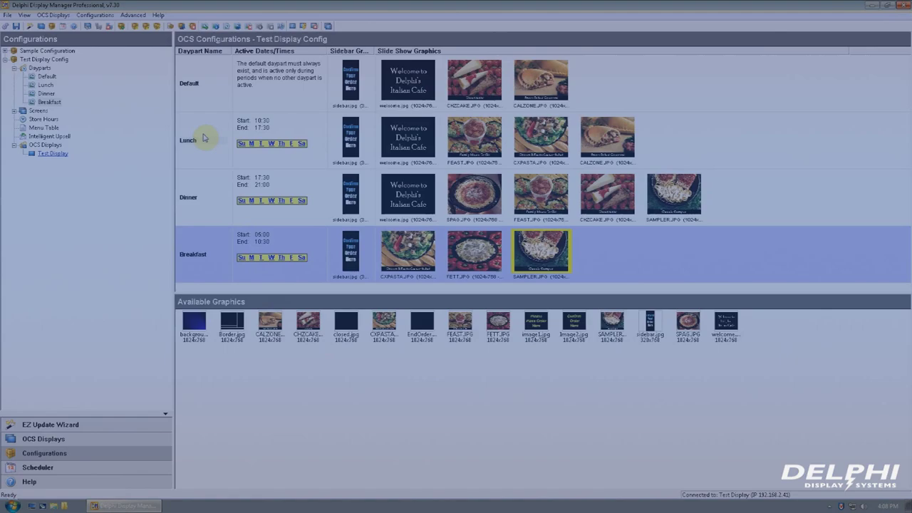
Delete the Breakfast daypart from the list and confirm the removal.
left_click(201, 135)
left_click(210, 187)
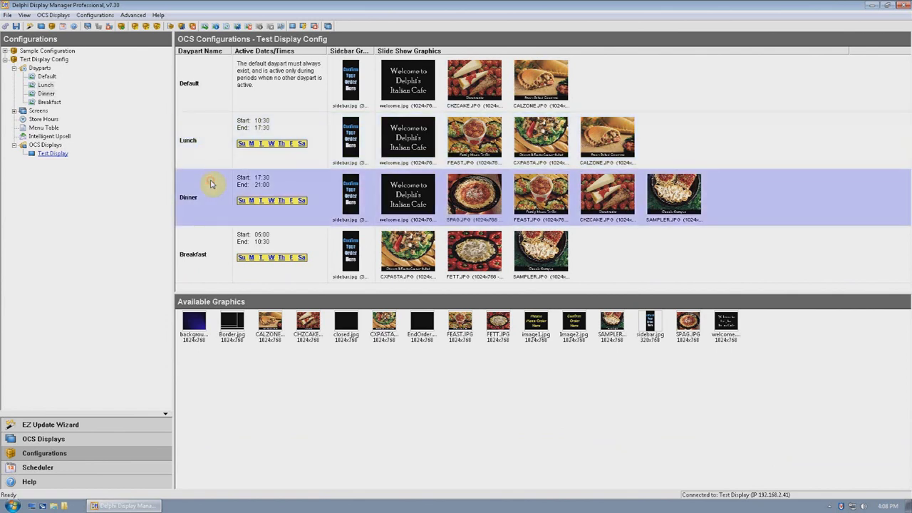
left_click(219, 246)
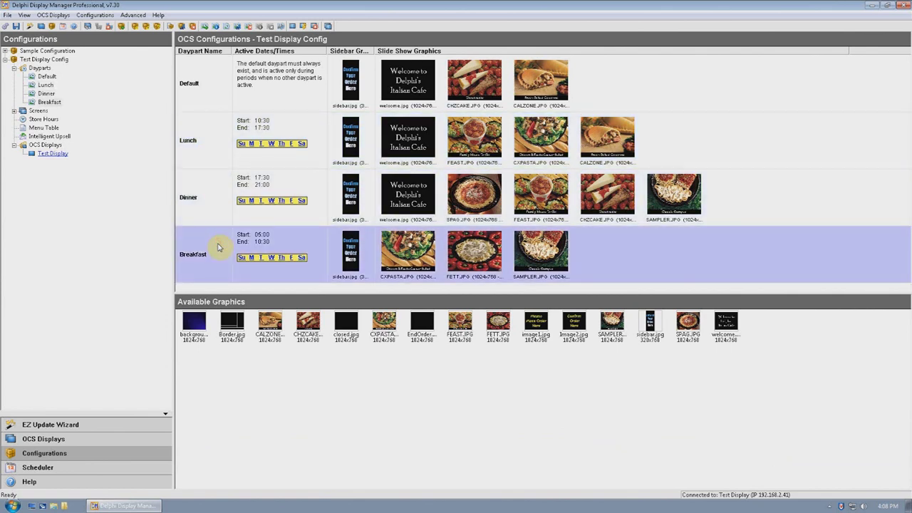
right_click(219, 247)
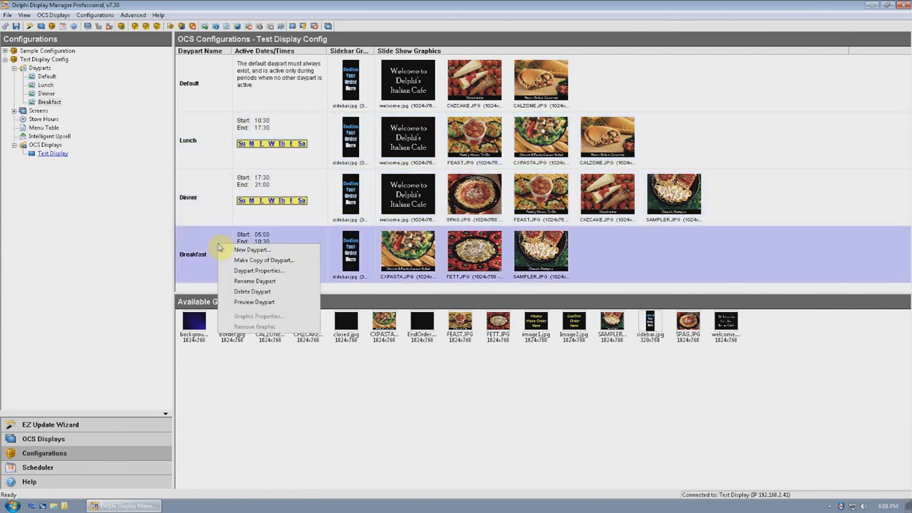
left_click(253, 292)
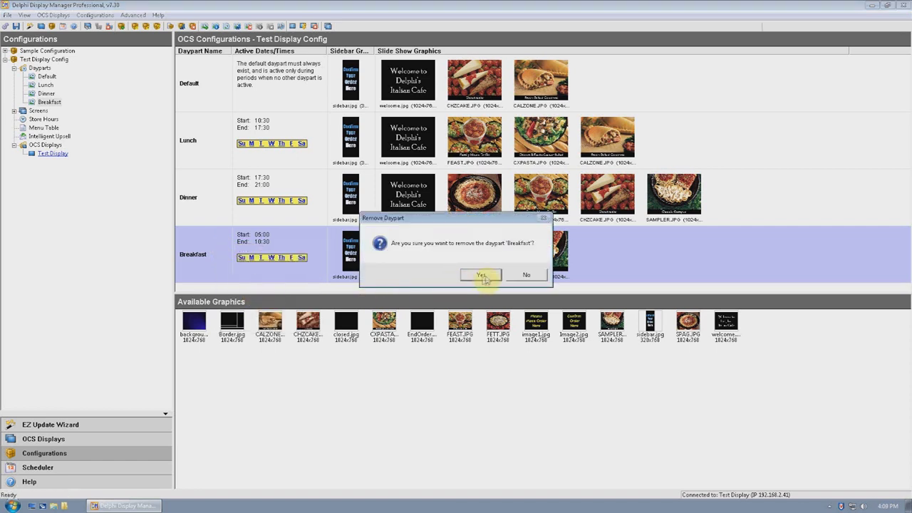
left_click(482, 275)
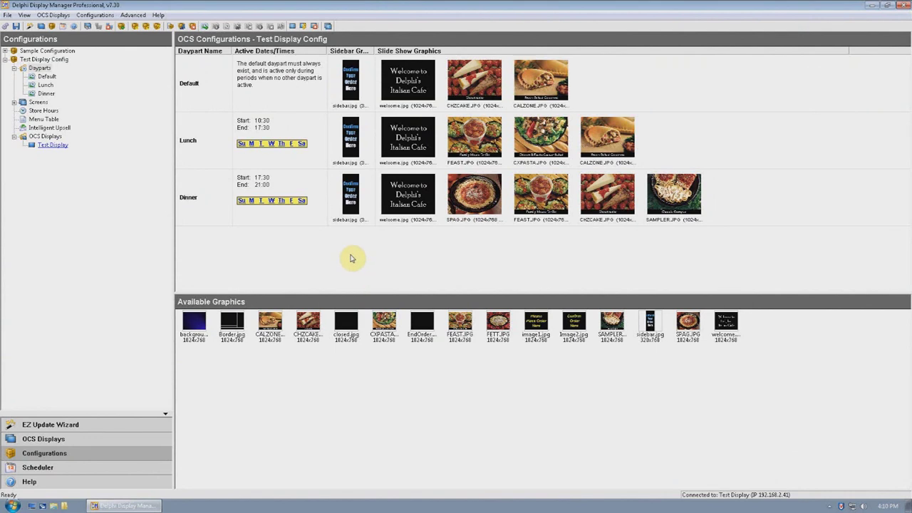
Create a May Promo Lunch daypart, not always active, running 10:30 to 17:30.
right_click(351, 258)
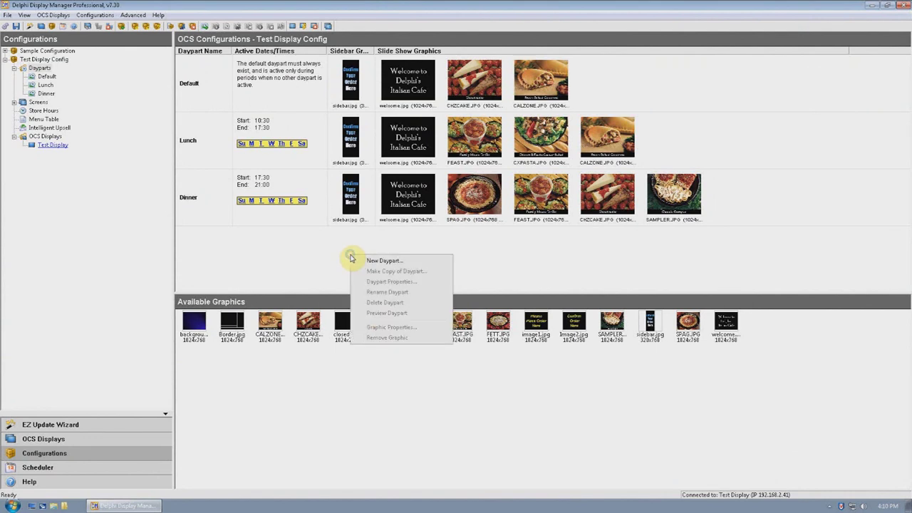
left_click(376, 262)
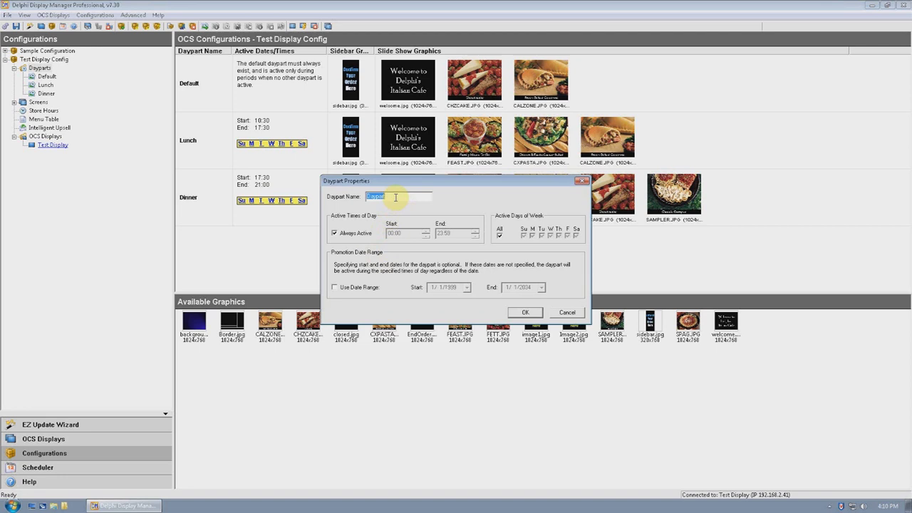
type("May")
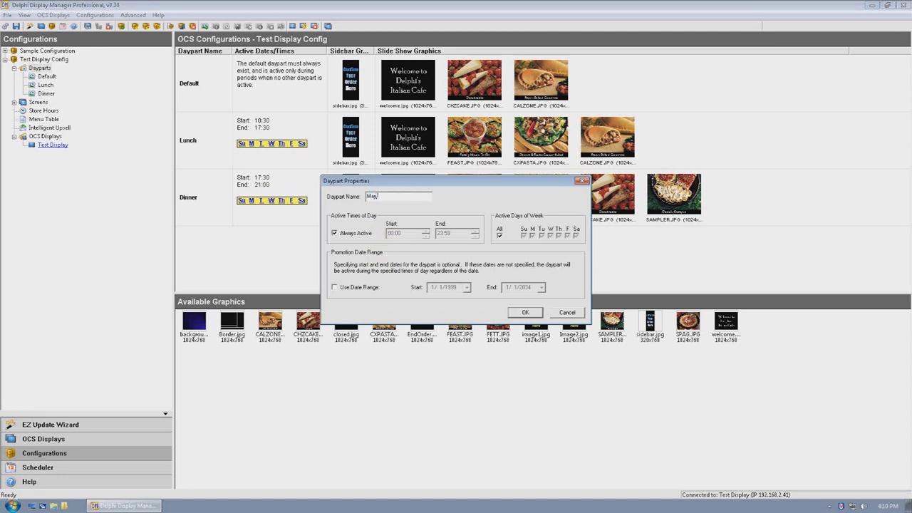
type(" Flromo Lunch")
left_click(334, 233)
left_click(334, 233)
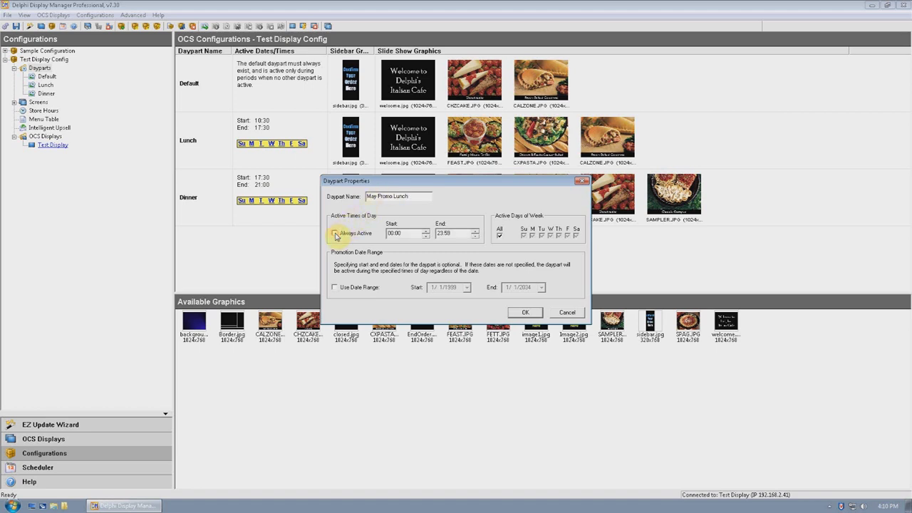
left_click(391, 235)
type("1")
type("0:")
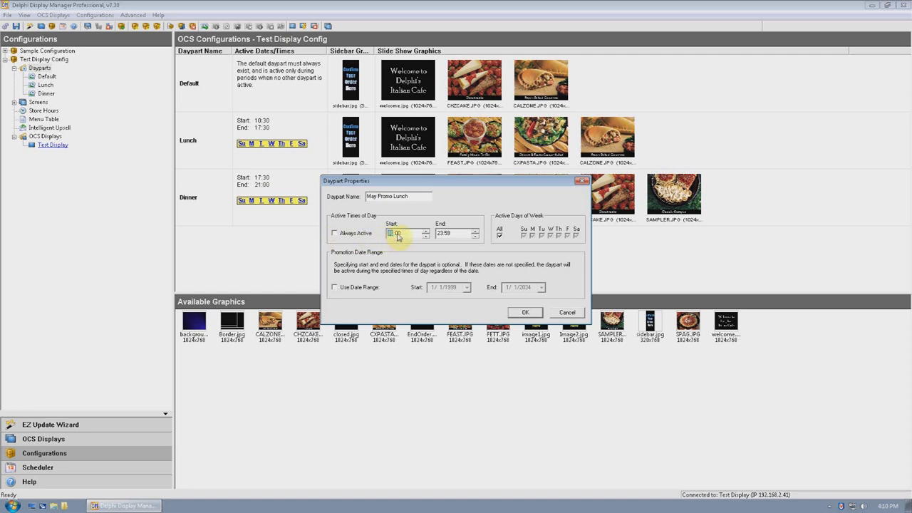
type("30")
left_click(440, 235)
type("17:")
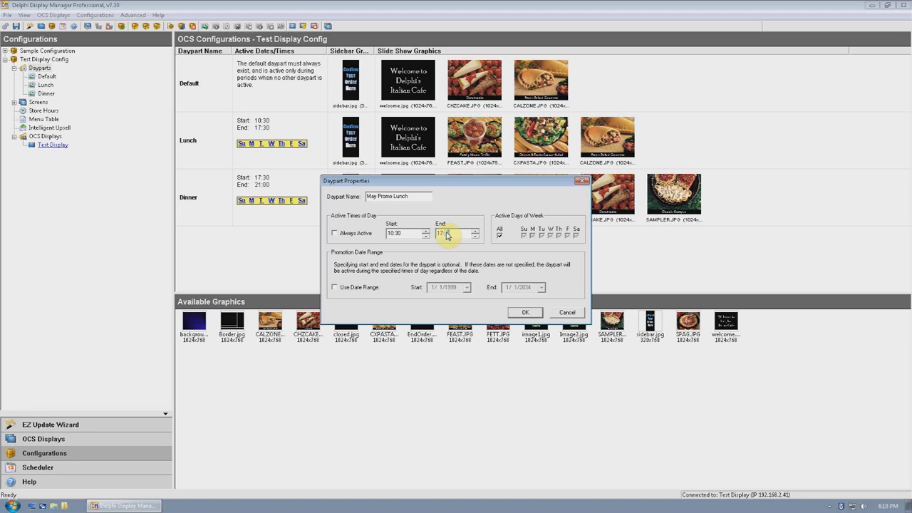
type("30")
Turn on the date range from 5/1/2011 to 5/29/2011 and create the daypart.
left_click(333, 288)
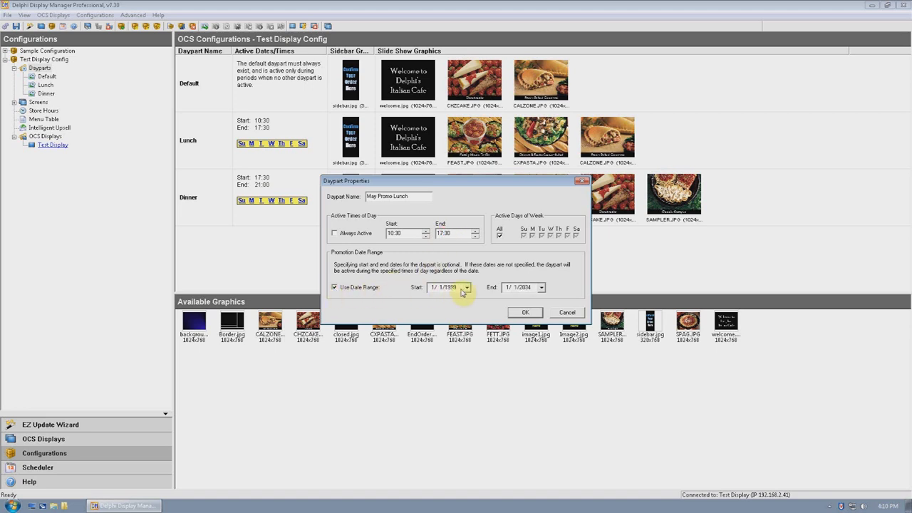
left_click(467, 288)
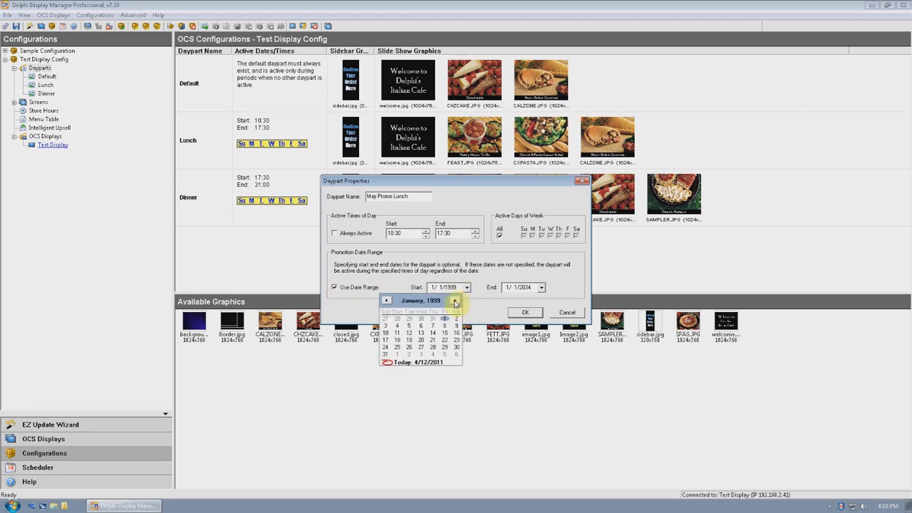
left_click(456, 301)
left_click_drag(456, 301, 456, 301)
left_click(457, 290)
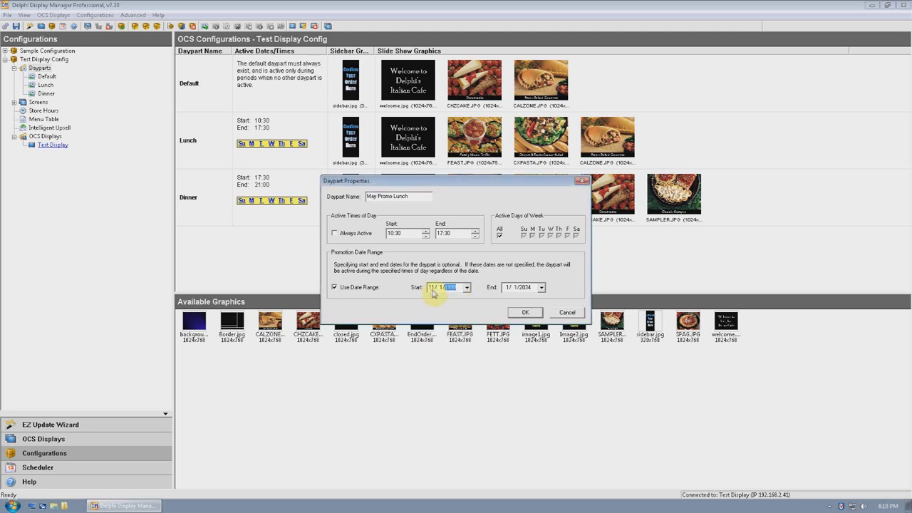
left_click(430, 288)
type("5")
left_click(450, 288)
type("2")
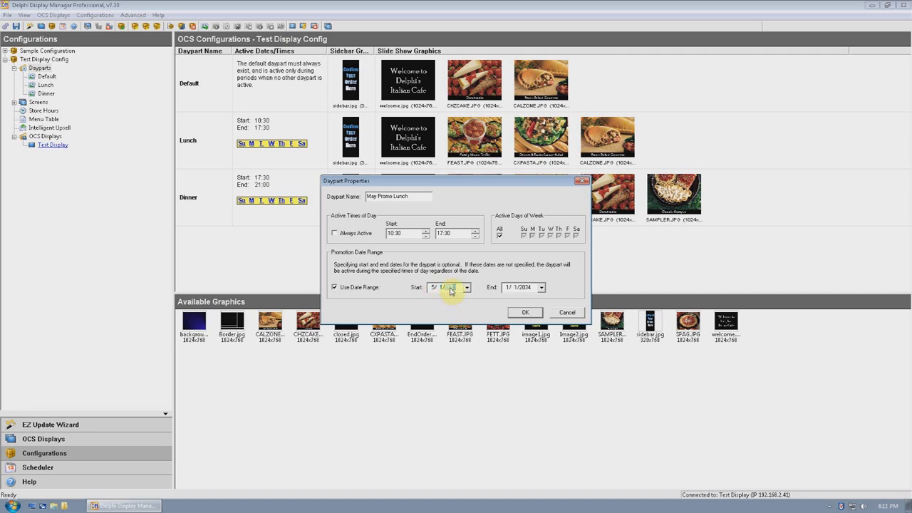
type("011")
left_click(511, 289)
left_click(508, 289)
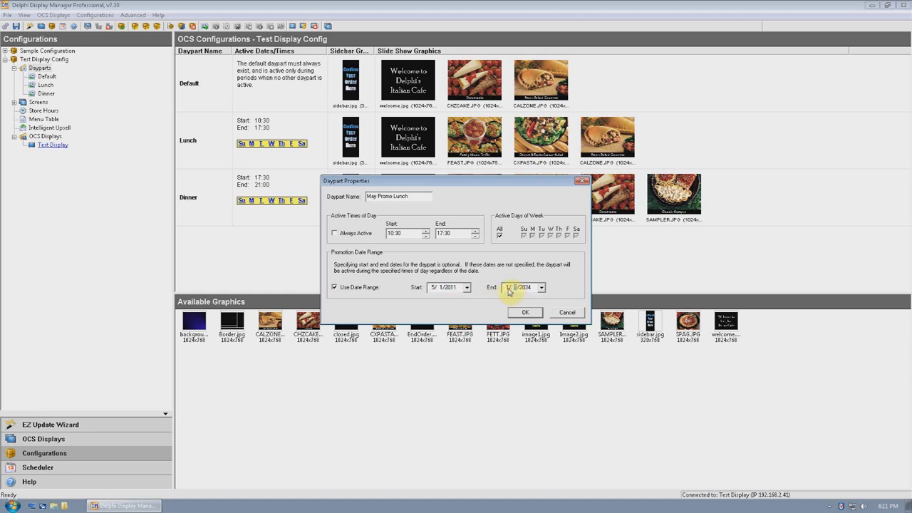
type("5/28/2011")
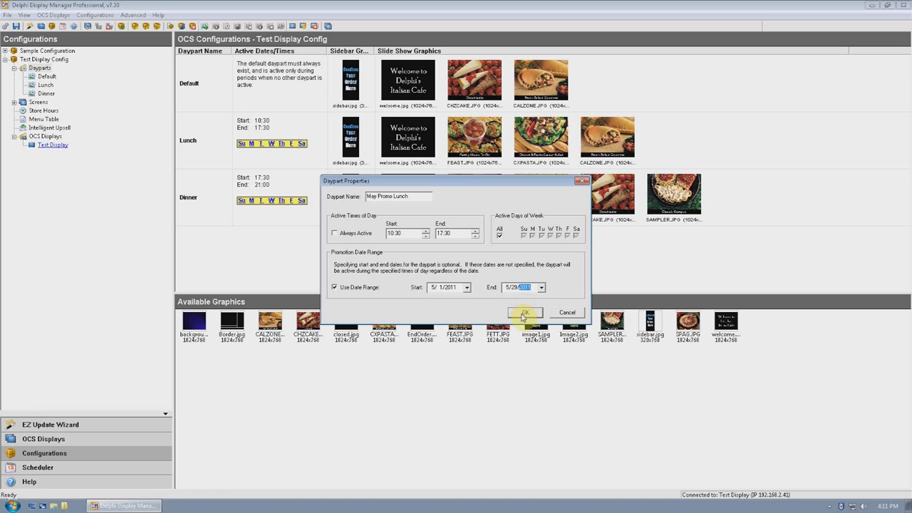
left_click(524, 314)
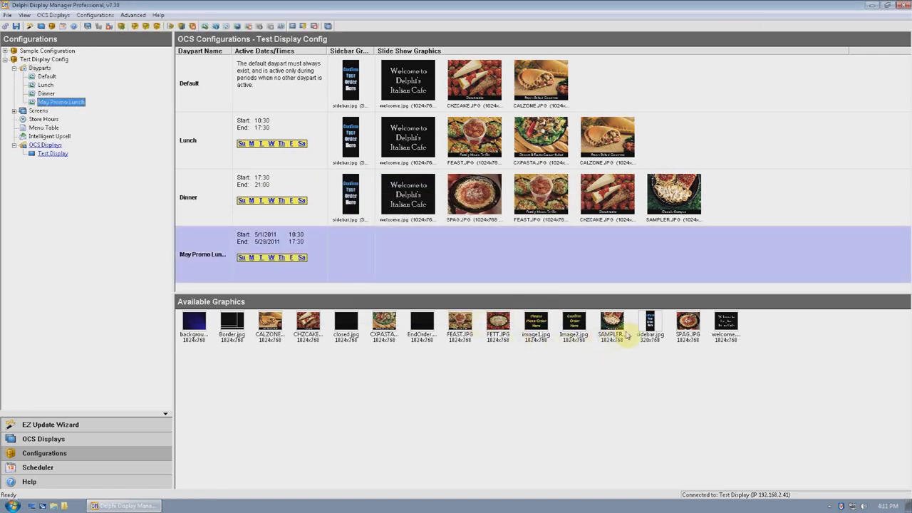
Give May Promo Lunch sidebar.jpg and a FETT, image2, FETT, image1 slide show.
left_click_drag(650, 325, 354, 263)
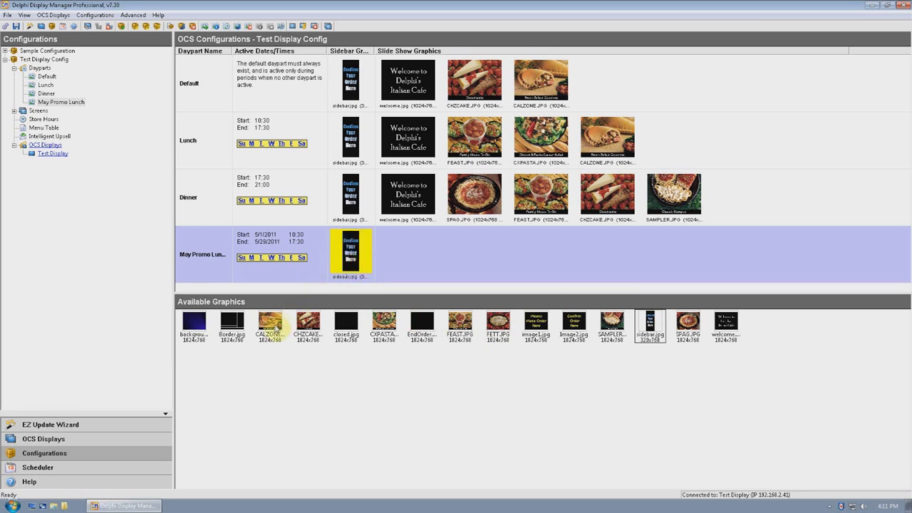
left_click_drag(501, 332, 409, 258)
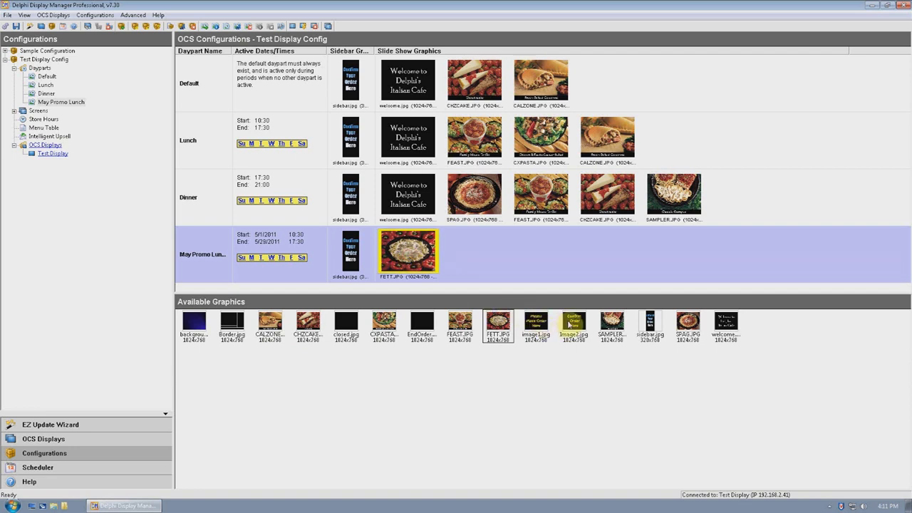
left_click_drag(574, 325, 488, 262)
left_click_drag(503, 324, 547, 264)
left_click_drag(543, 324, 610, 259)
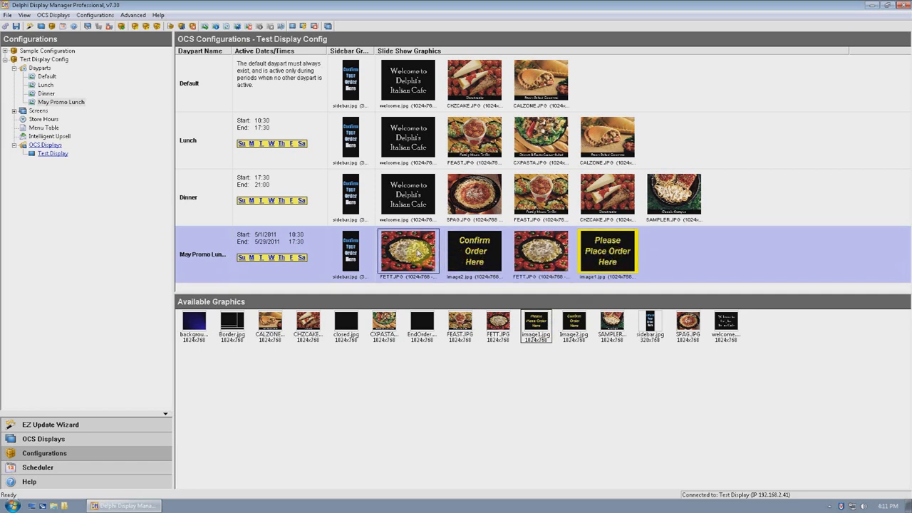
left_click(263, 237)
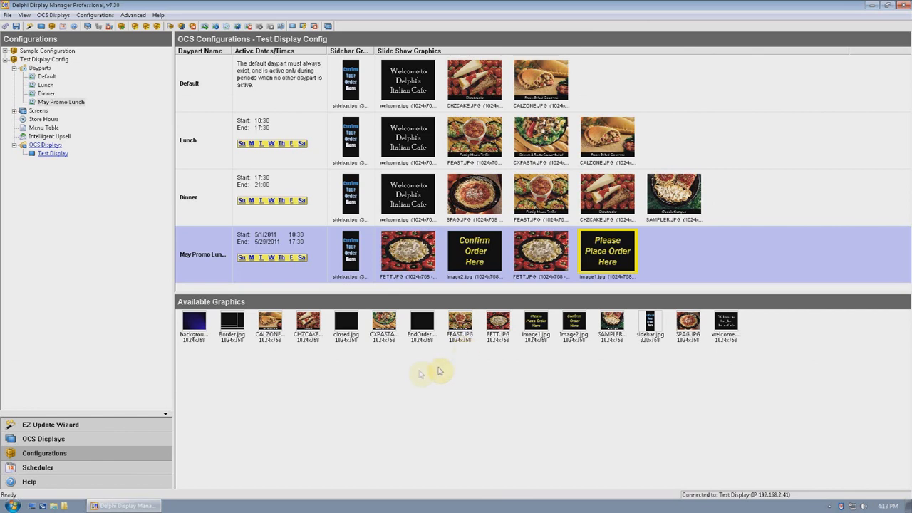
left_click_drag(235, 325, 210, 240)
right_click(212, 238)
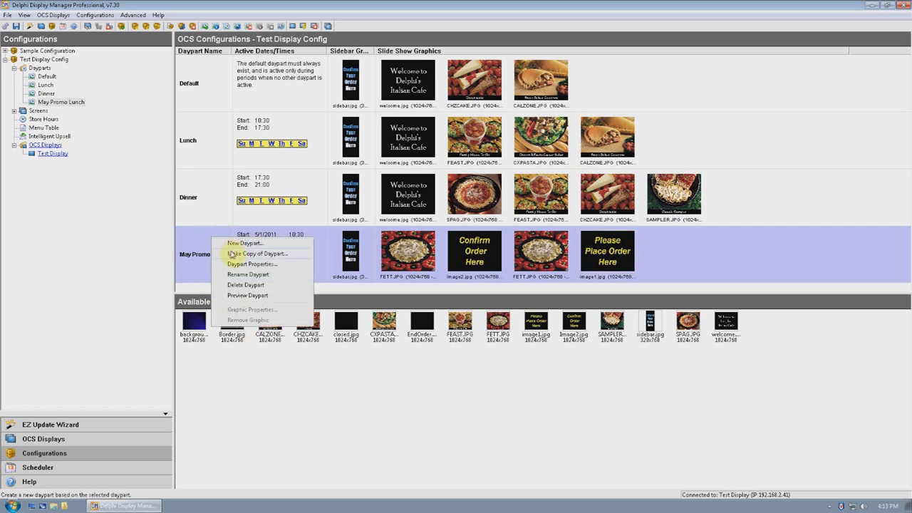
left_click(237, 295)
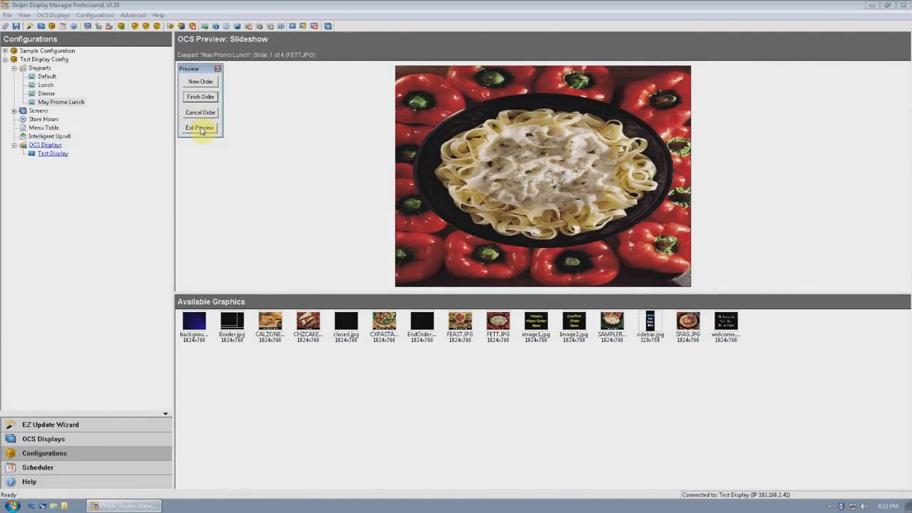
left_click(201, 129)
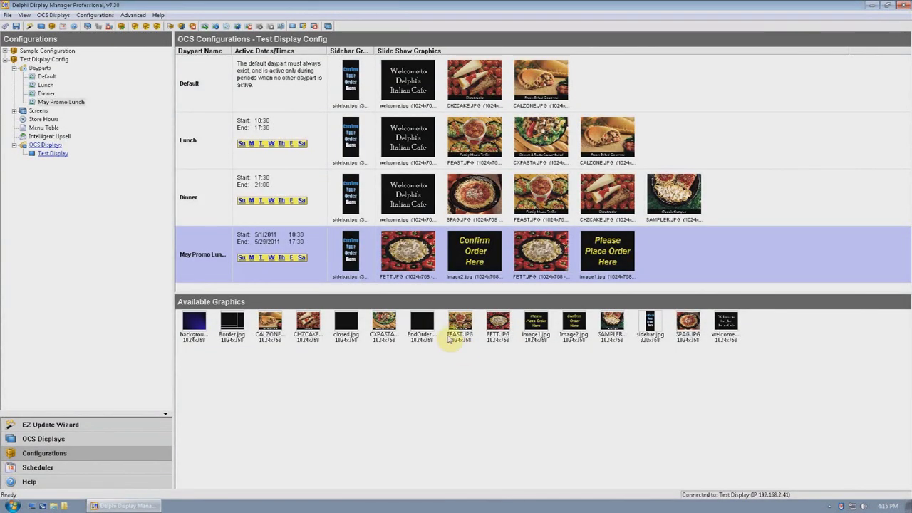
Edit the store hours to disable the shutdown timer and mark the store Always Open.
left_click(39, 119)
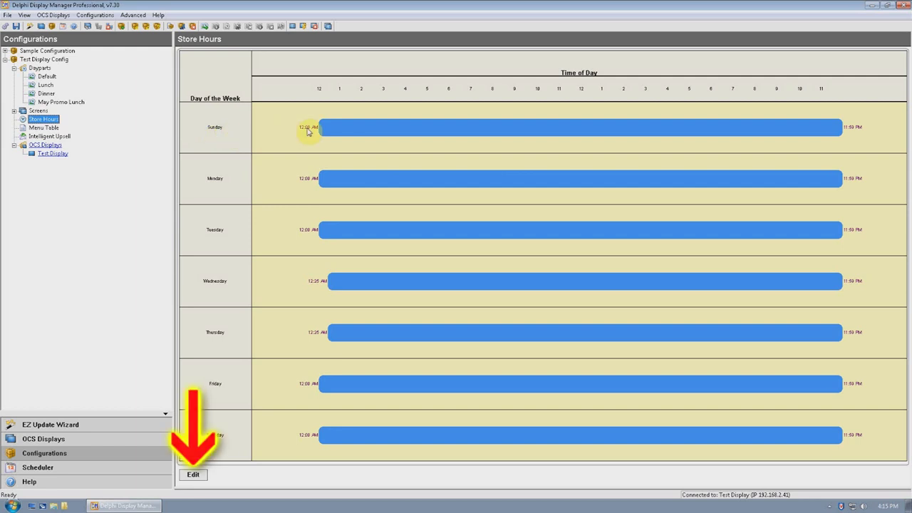
left_click(196, 477)
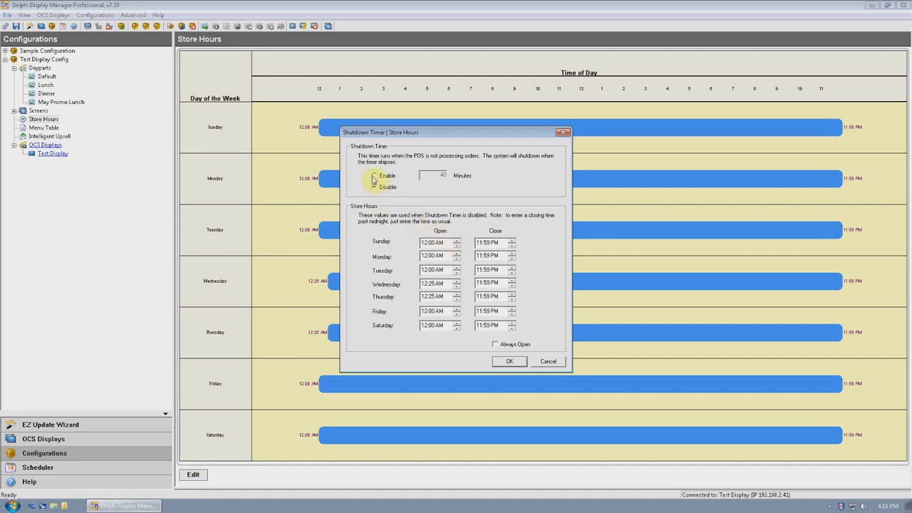
left_click(373, 177)
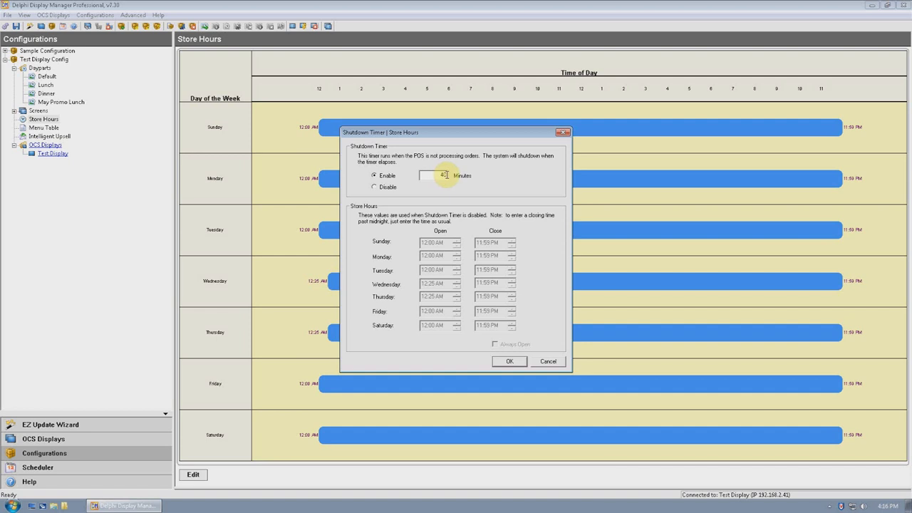
left_click(375, 187)
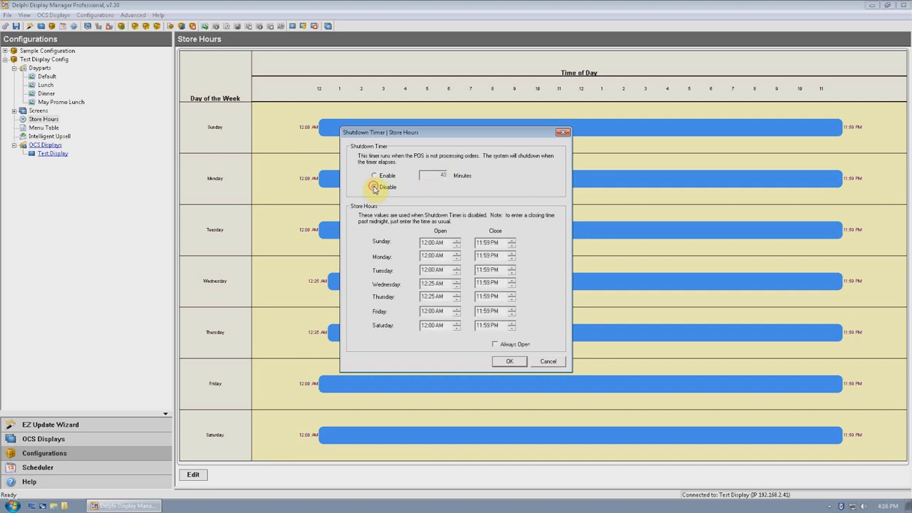
left_click(426, 243)
type("1")
left_click(479, 244)
left_click(480, 244)
left_click(506, 363)
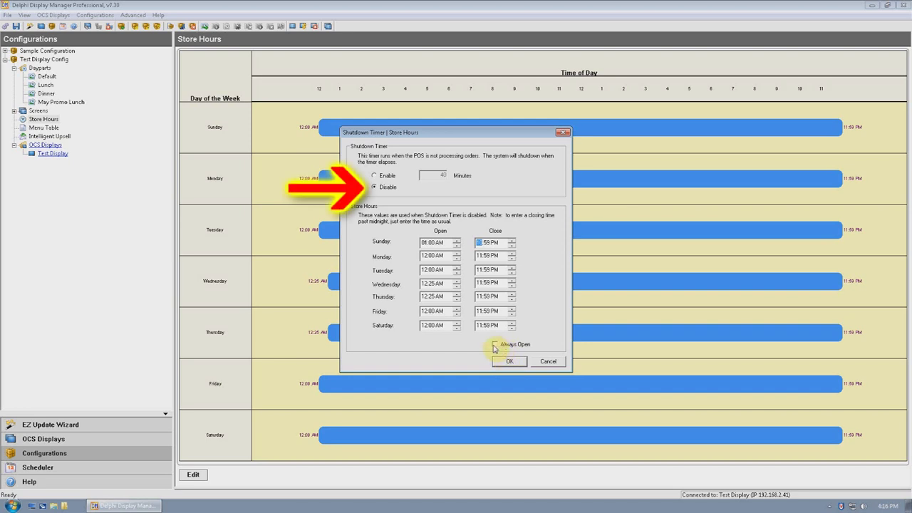
left_click(494, 347)
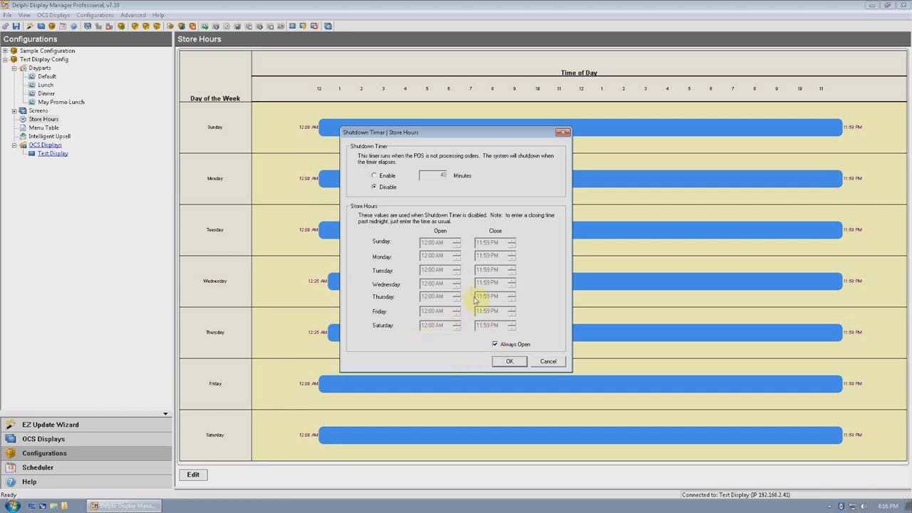
left_click(503, 363)
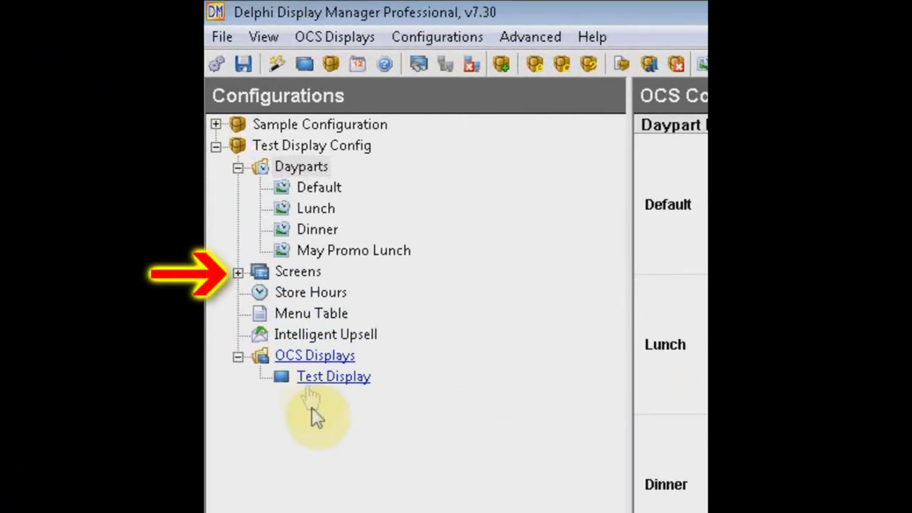
Expand Screens in the Configurations tree and bring up the Order Screen layout.
left_click(238, 273)
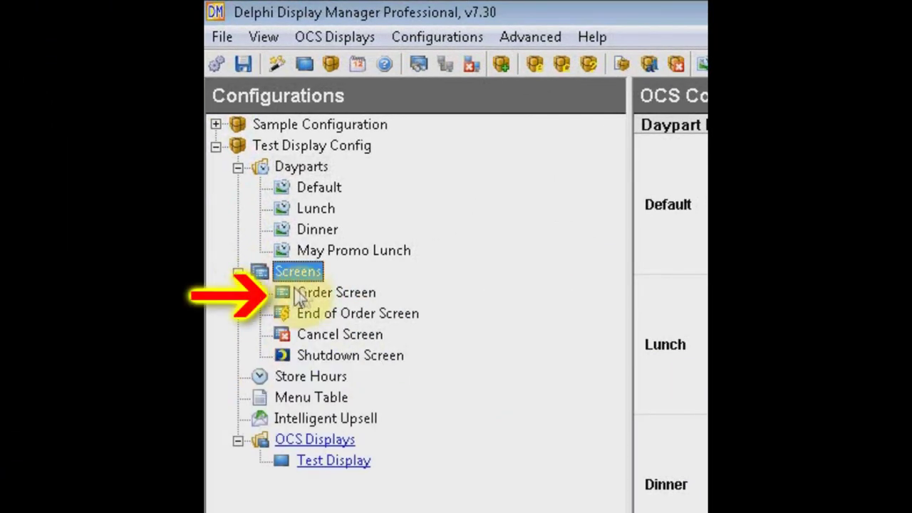
left_click(322, 297)
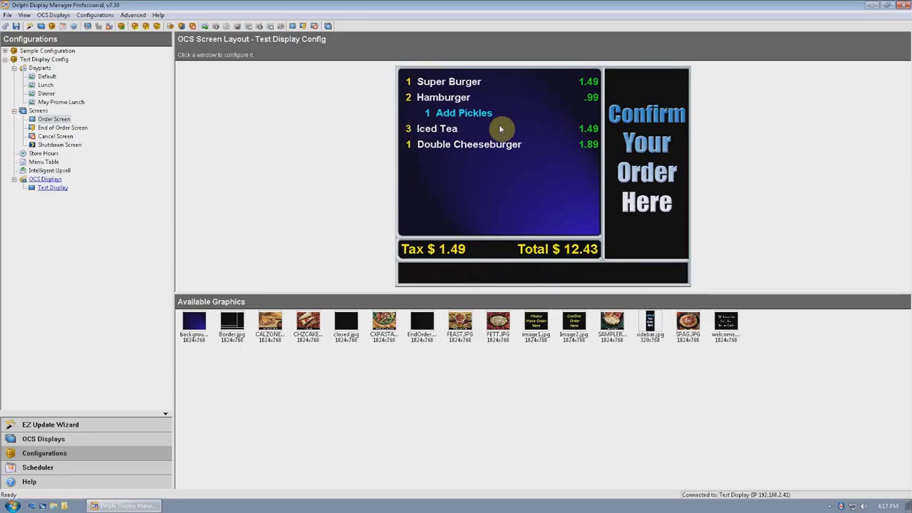
double_click(499, 126)
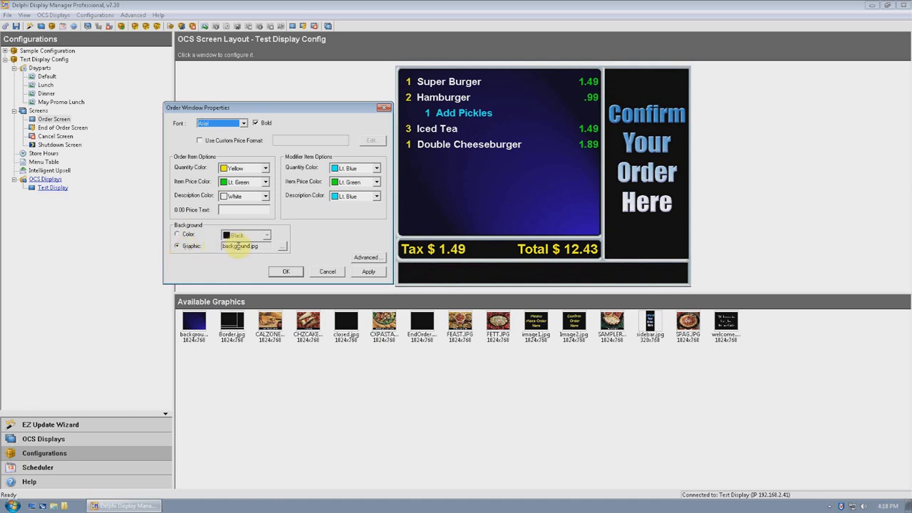
Preview CALZONE.JPG as the order list's background graphic.
left_click(283, 248)
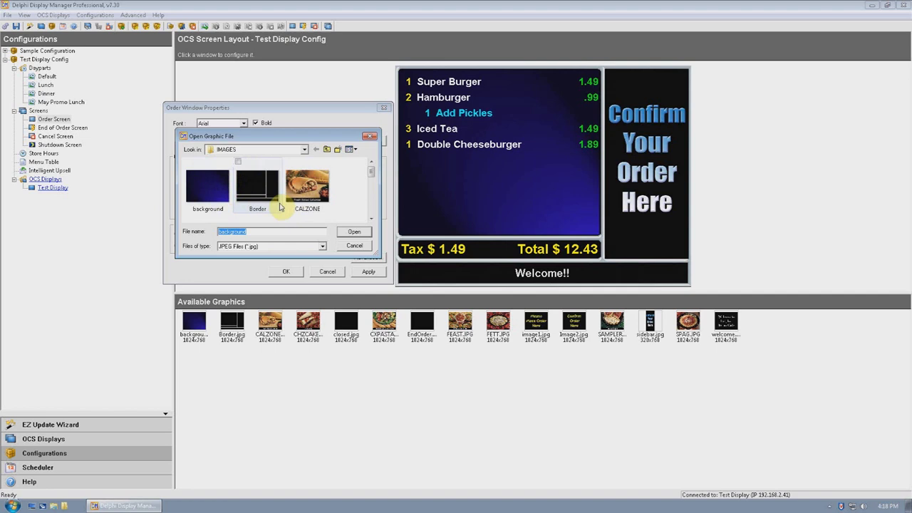
left_click(310, 197)
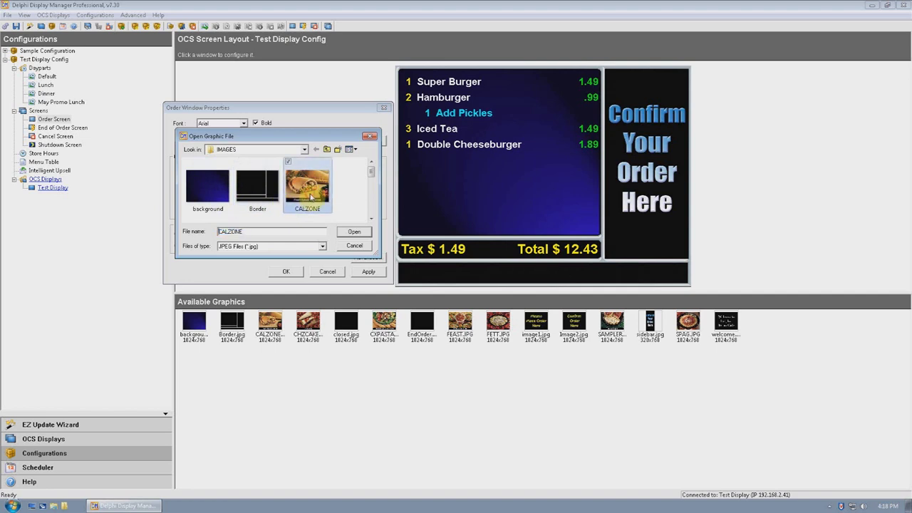
left_click(354, 232)
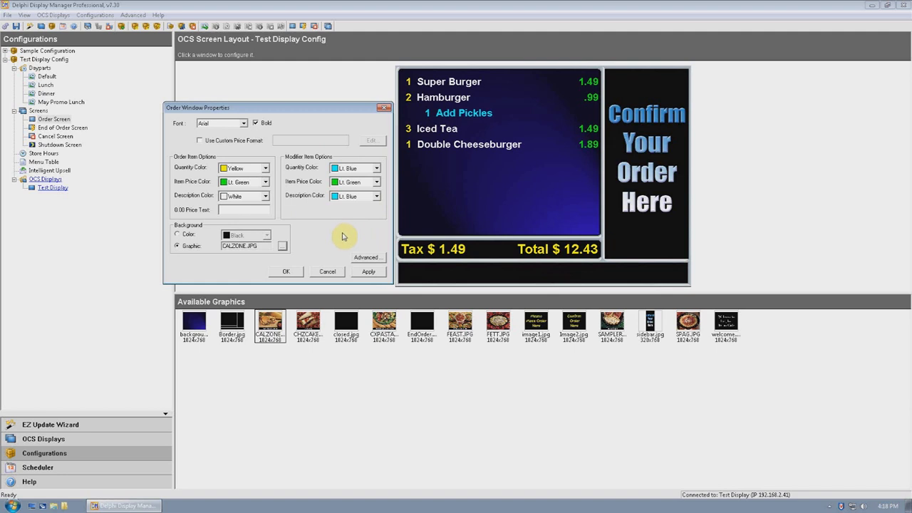
left_click(360, 272)
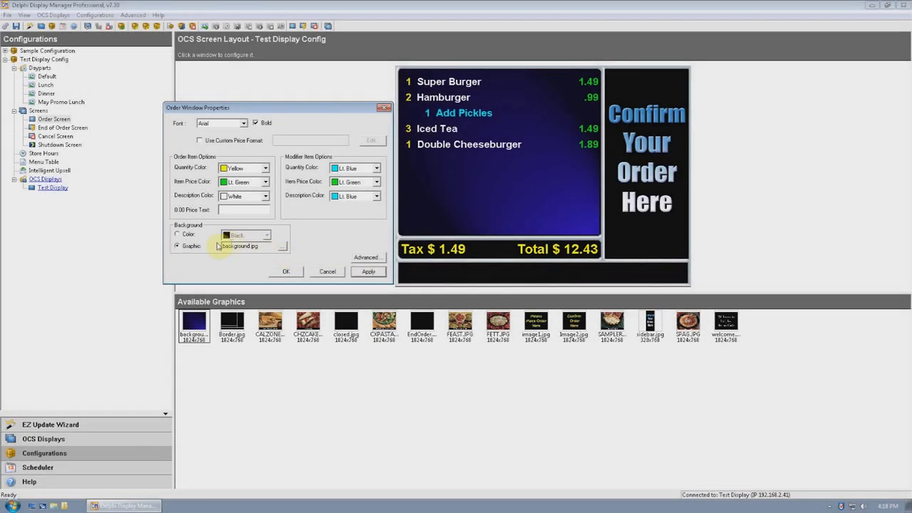
Set the order list background to Black and item descriptions to Red, then confirm.
left_click(177, 235)
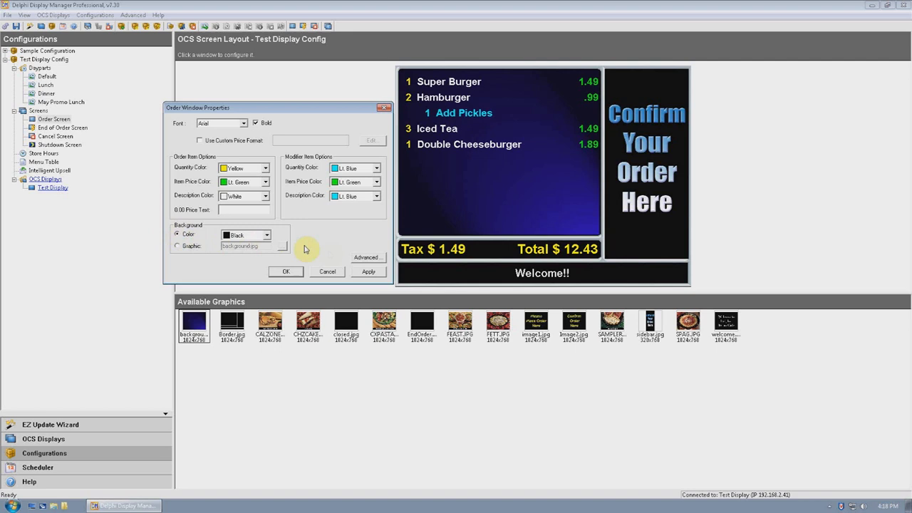
left_click(368, 272)
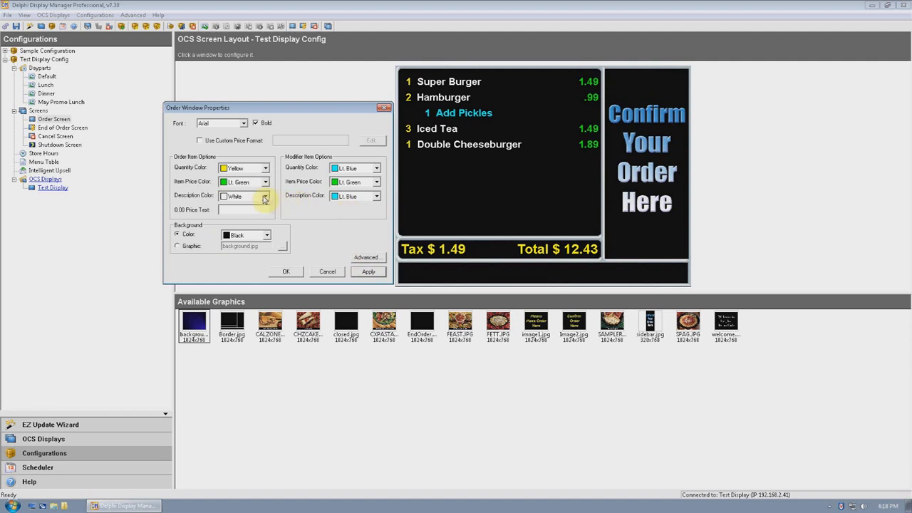
left_click(264, 196)
left_click(236, 229)
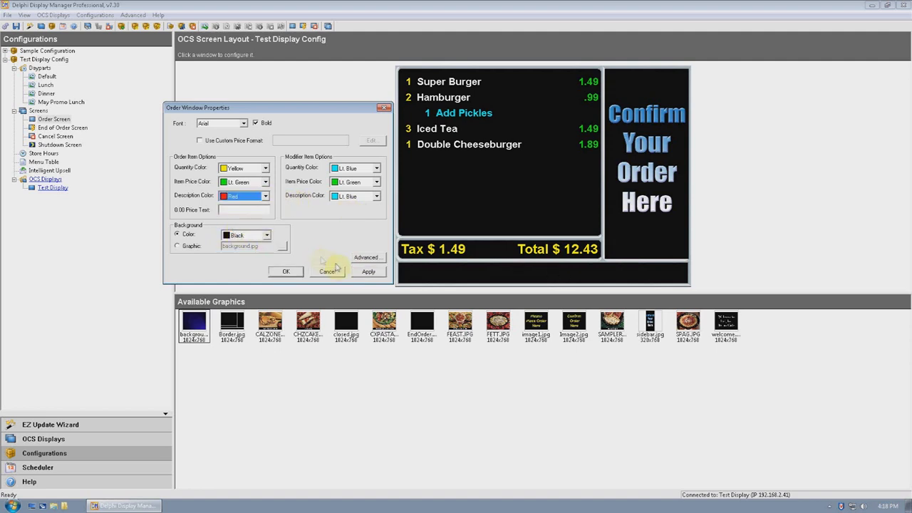
left_click(359, 273)
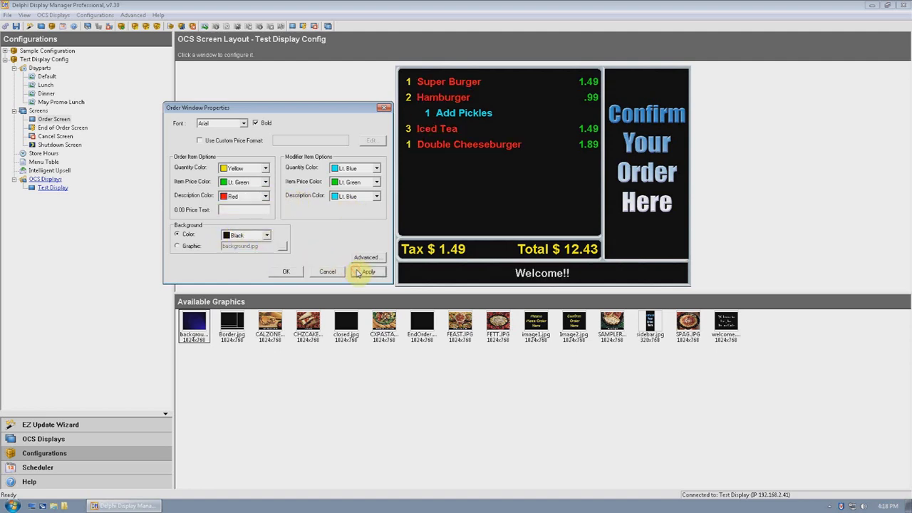
left_click(297, 272)
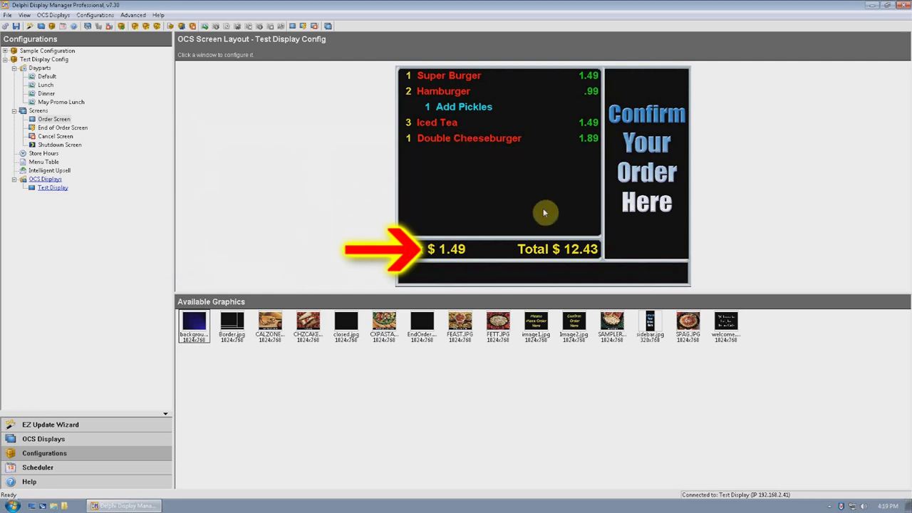
Uncheck Show Tax in the total bar's properties and apply it, keeping the total font Yellow.
double_click(490, 255)
left_click(489, 247)
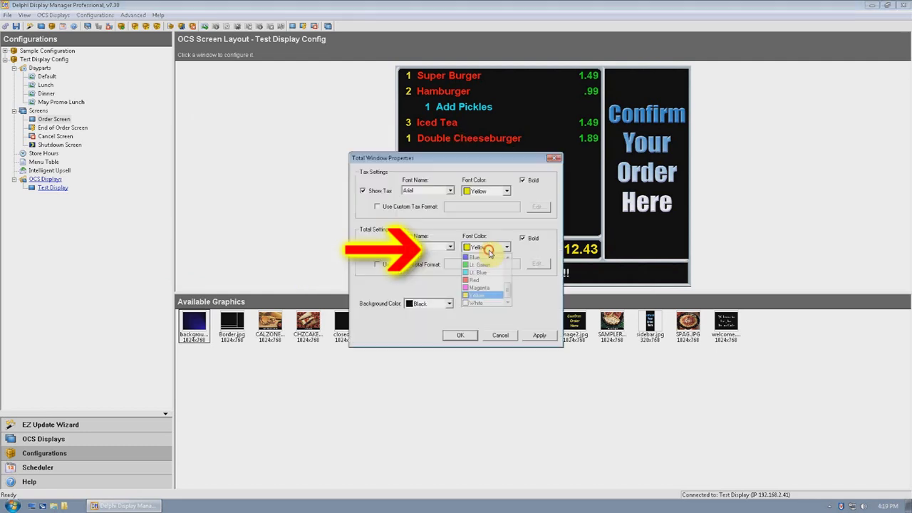
left_click(483, 164)
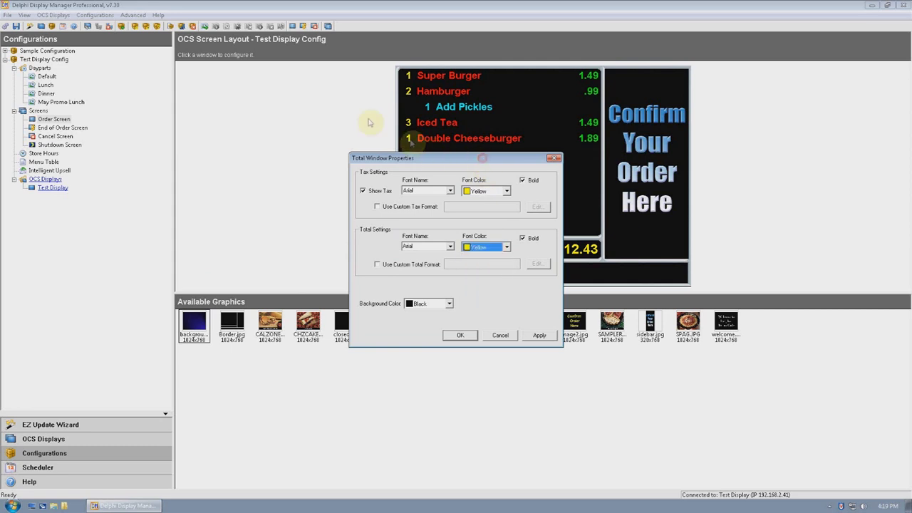
left_click_drag(413, 162, 250, 82)
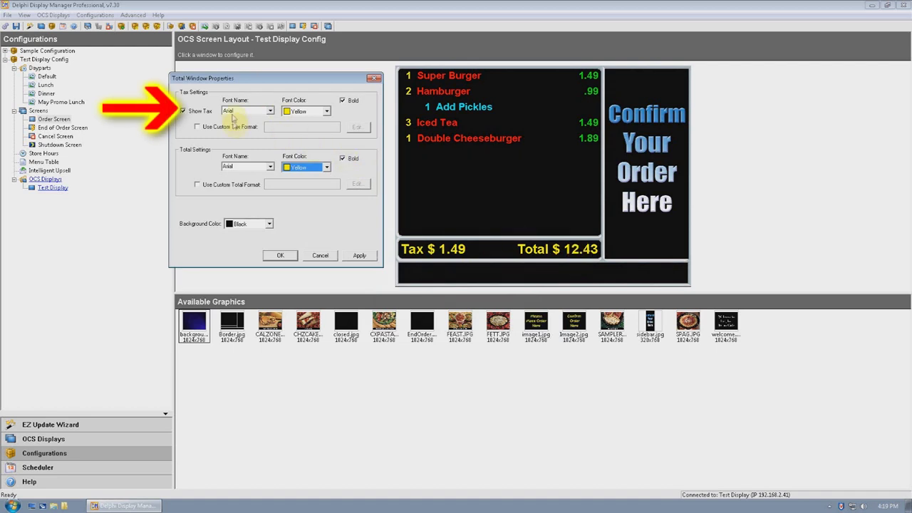
left_click(184, 113)
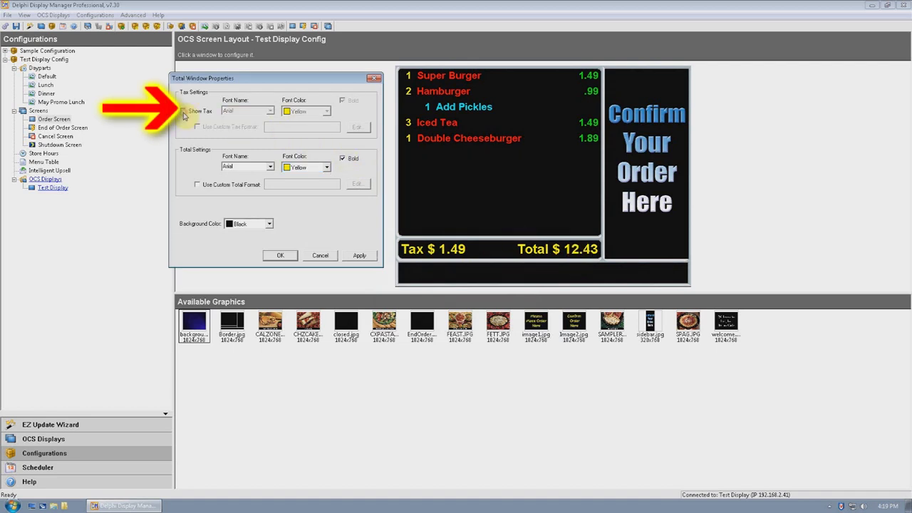
left_click(360, 255)
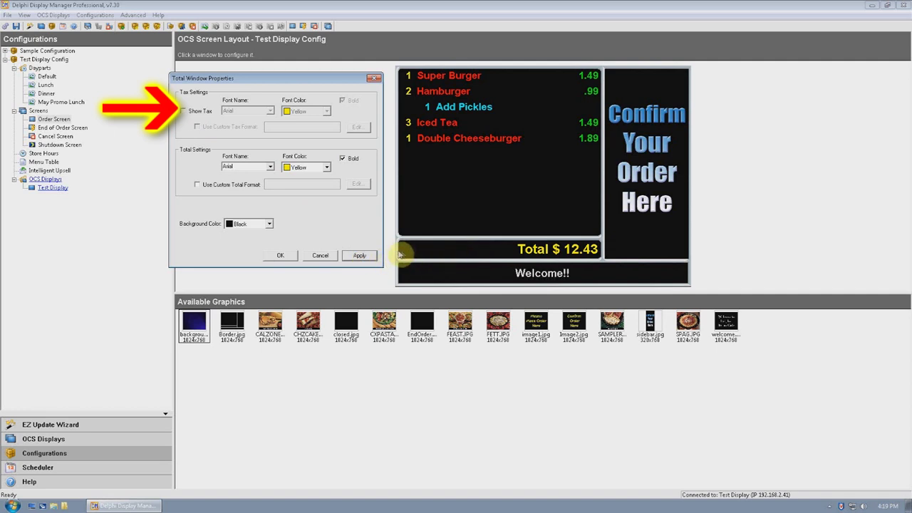
left_click(184, 112)
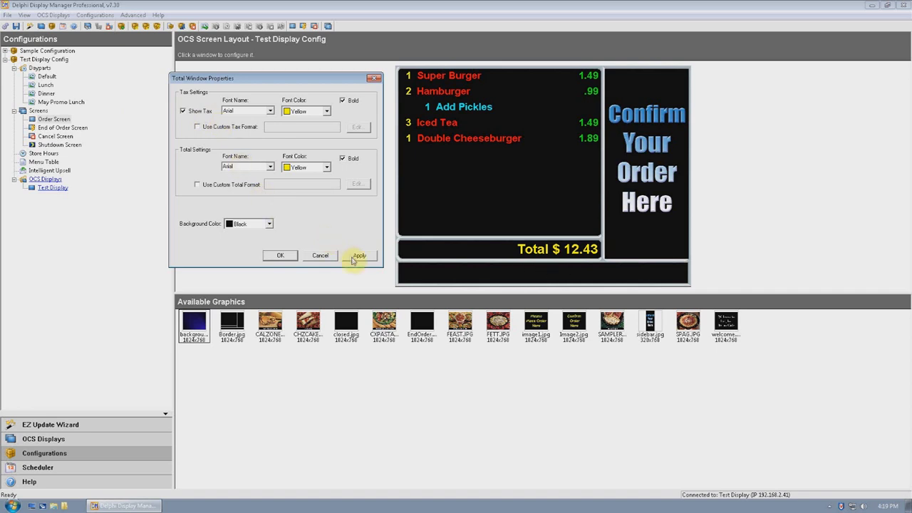